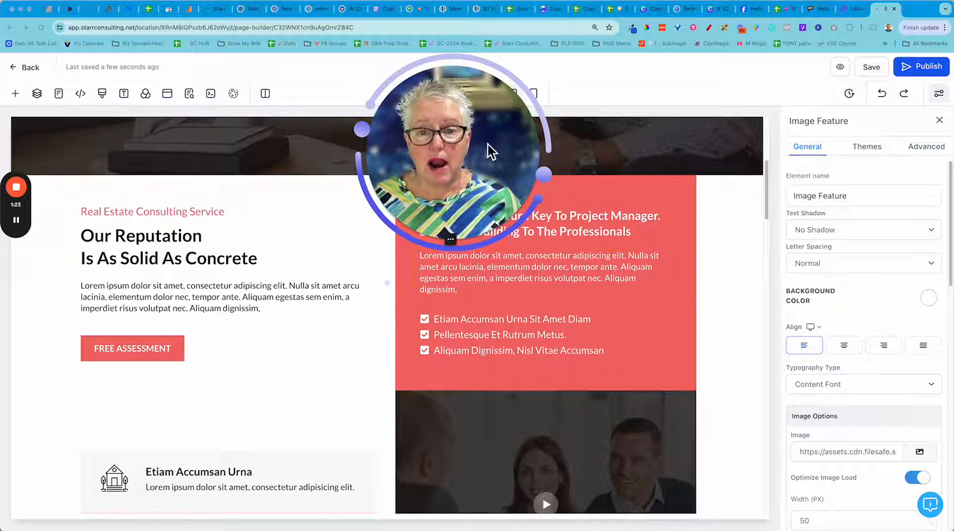
drag(485, 158, 184, 102)
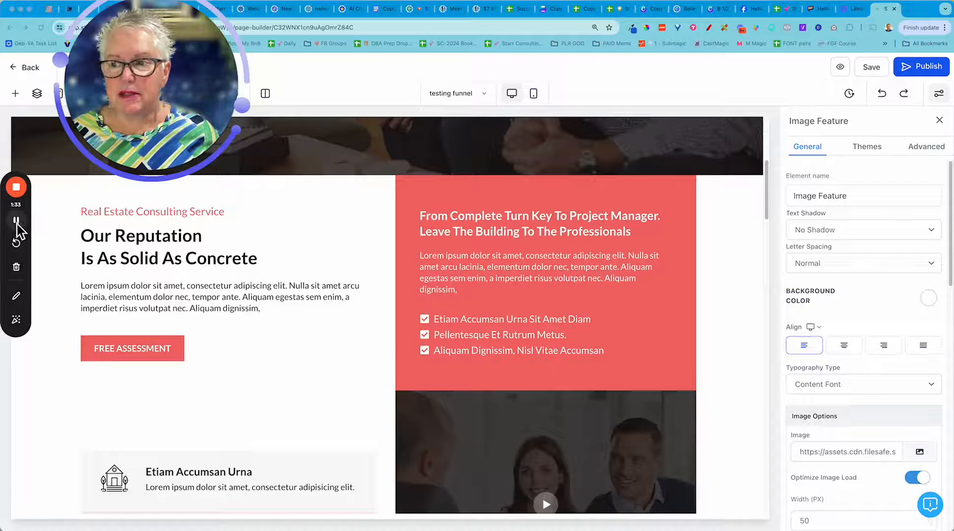
click(15, 298)
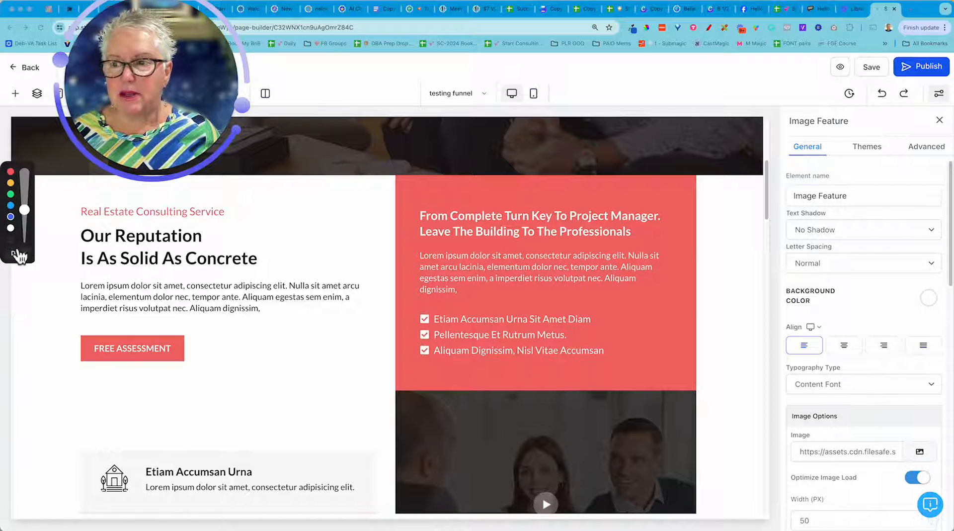
drag(25, 208, 24, 203)
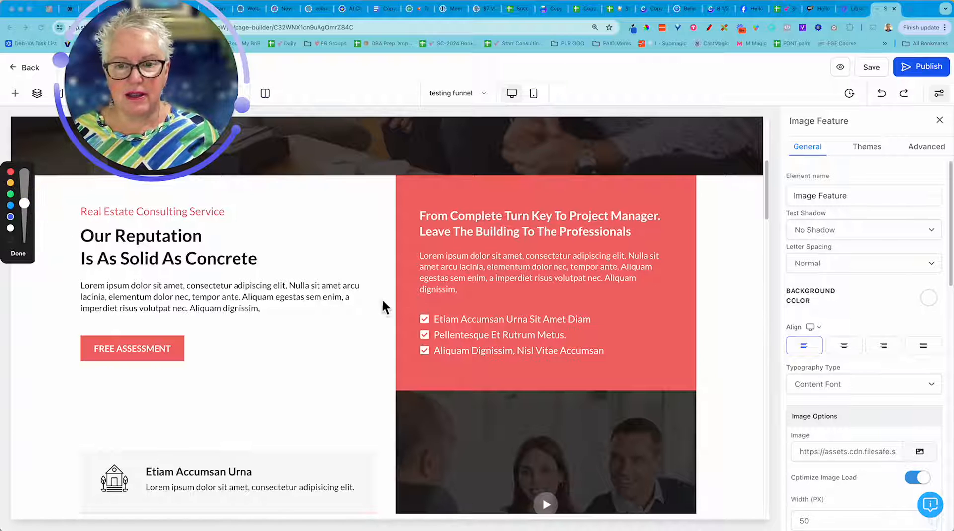
drag(407, 281, 423, 383)
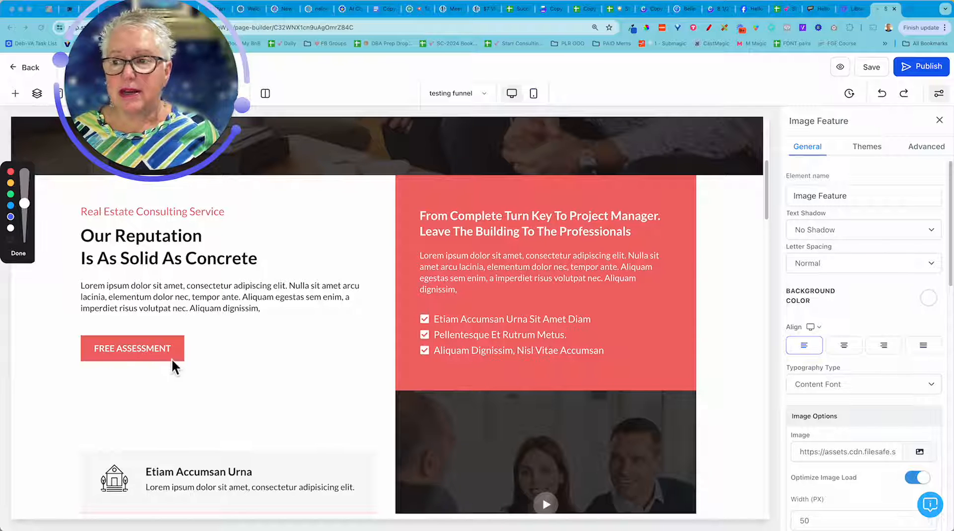
click(23, 256)
Examine the image feature rows, the video image and the two bullet lists in the two-column section.
scroll(306, 344, down, 3)
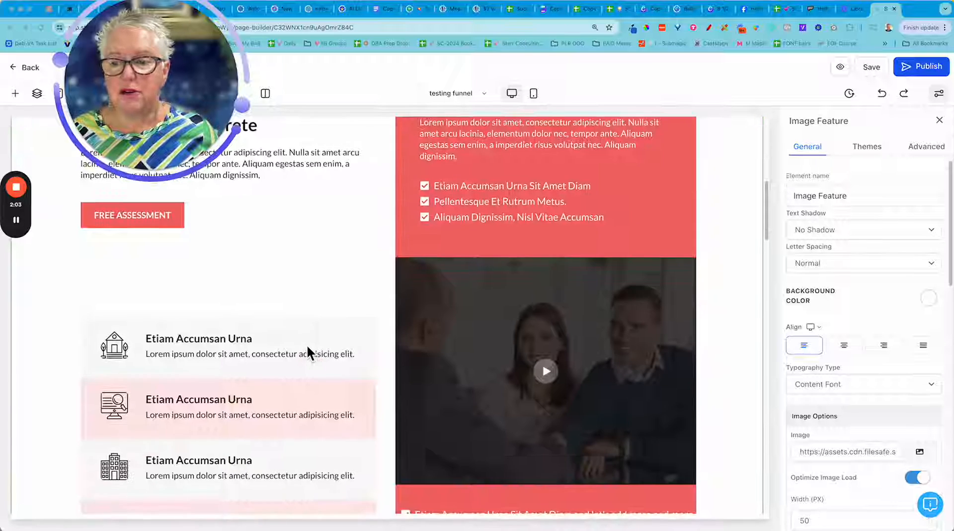
scroll(306, 344, down, 2)
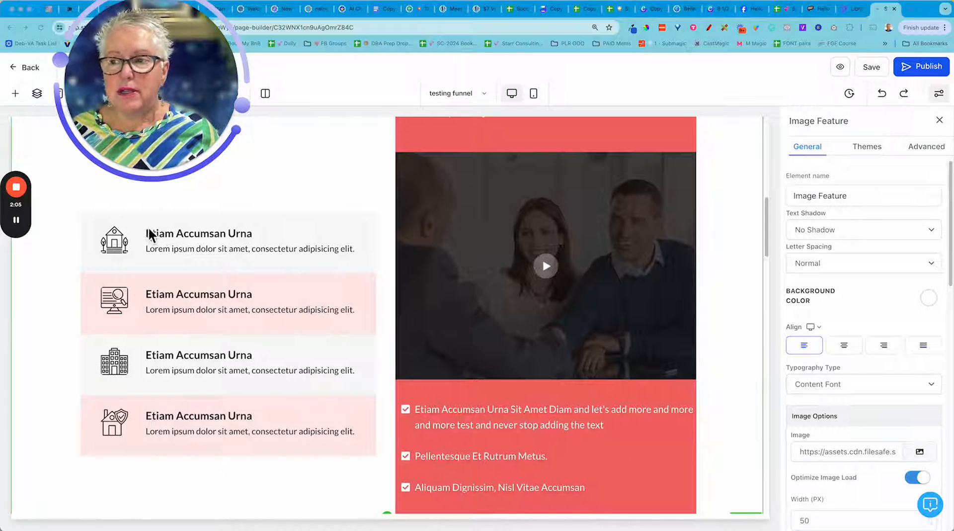
mouse_move(22, 225)
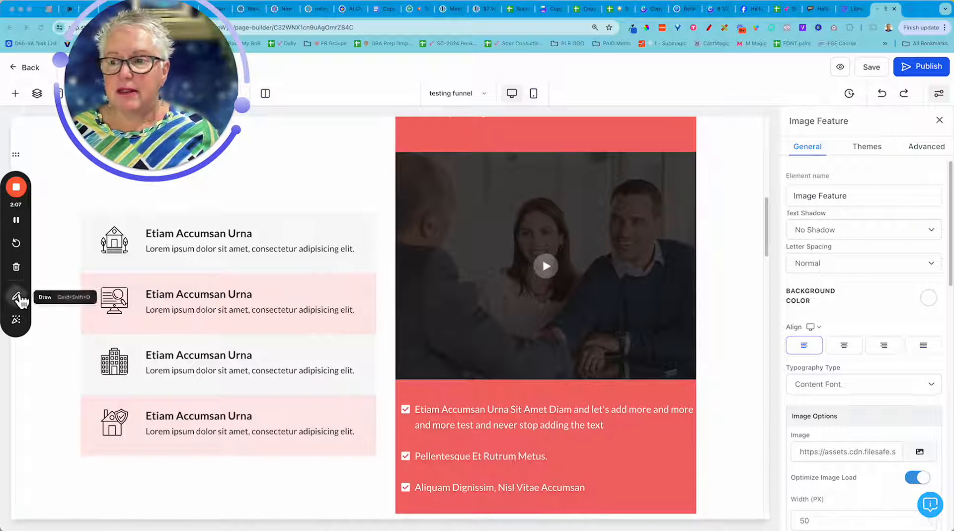
click(18, 298)
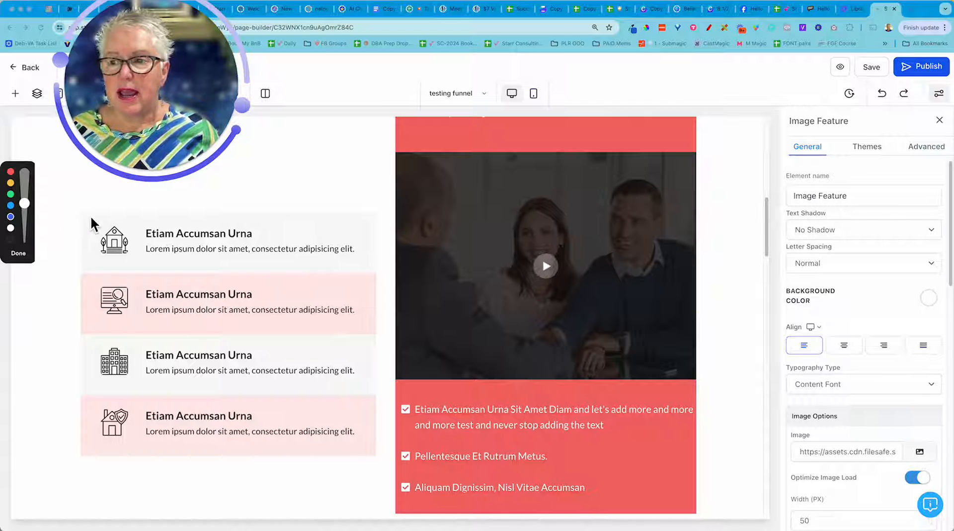
mouse_move(89, 214)
mouse_down()
mouse_move(82, 243)
mouse_move(100, 271)
mouse_move(237, 279)
mouse_move(360, 269)
mouse_move(376, 251)
mouse_move(353, 212)
mouse_move(92, 214)
mouse_up()
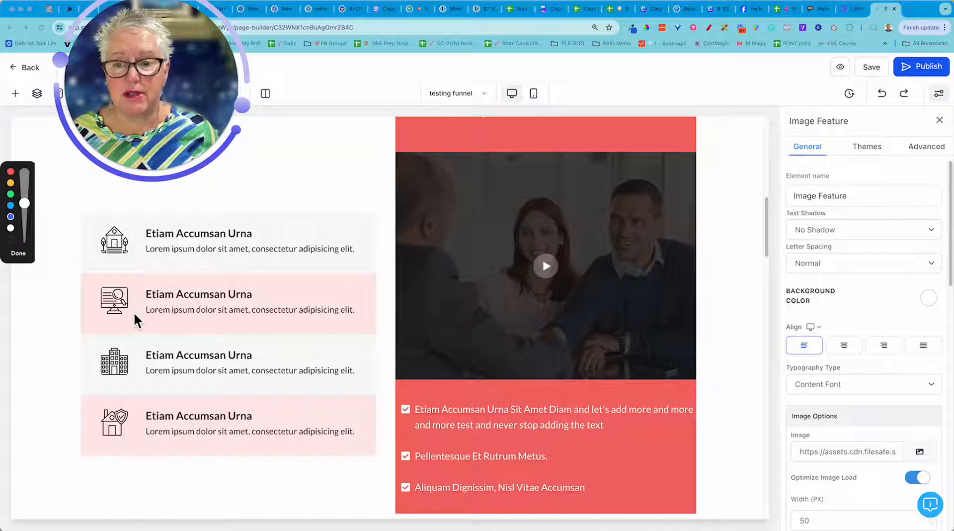
click(23, 256)
scroll(598, 414, down, 3)
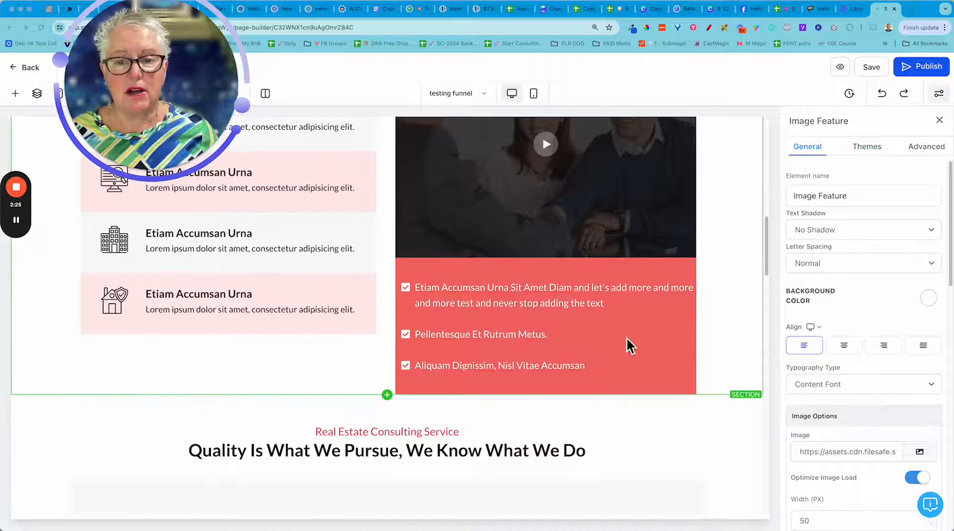
scroll(523, 323, up, 5)
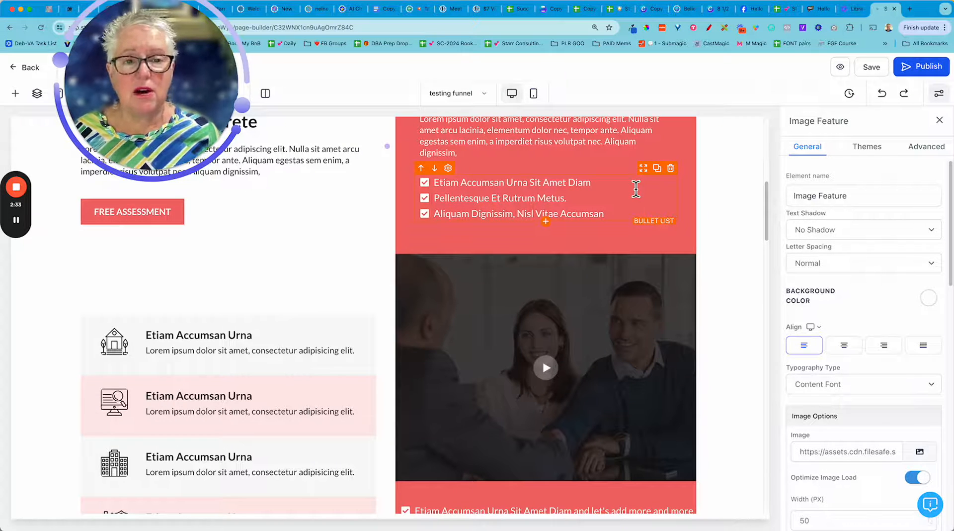
scroll(636, 188, up, 2)
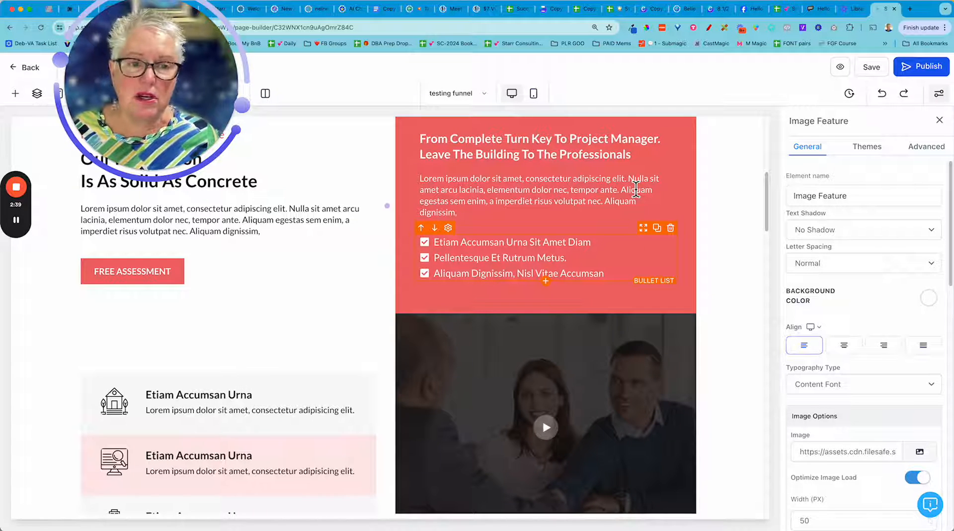
Open the settings of the bullet list above the video image and enlarge the page in the browser by one level.
click(616, 256)
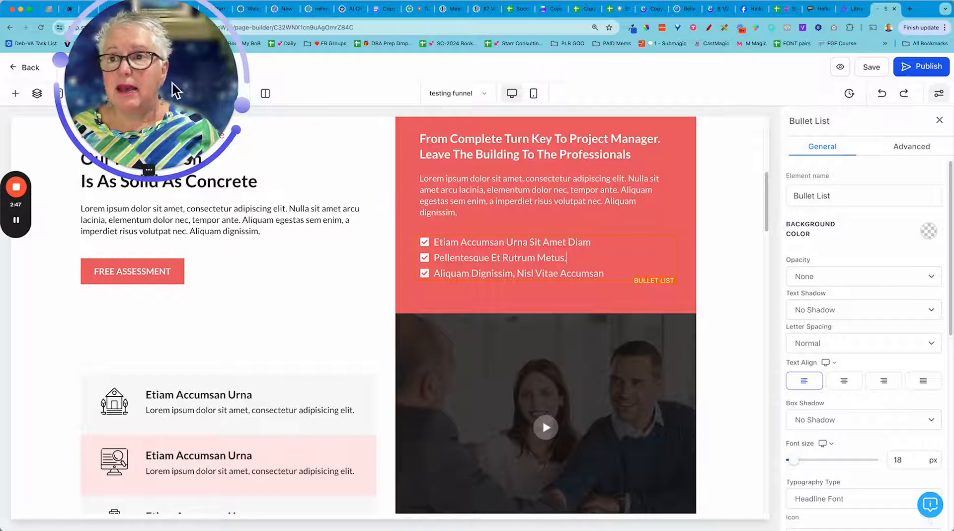
drag(181, 85, 210, 404)
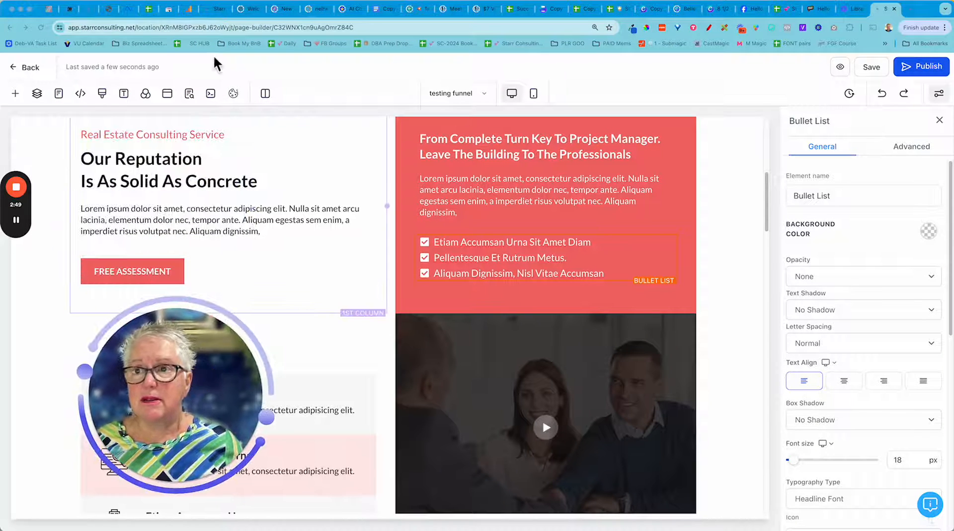
click(98, 2)
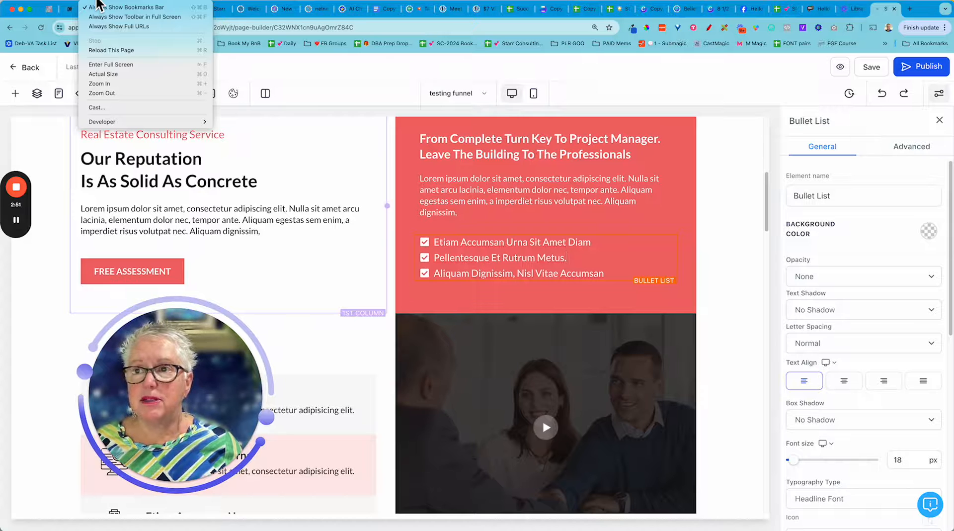
click(120, 83)
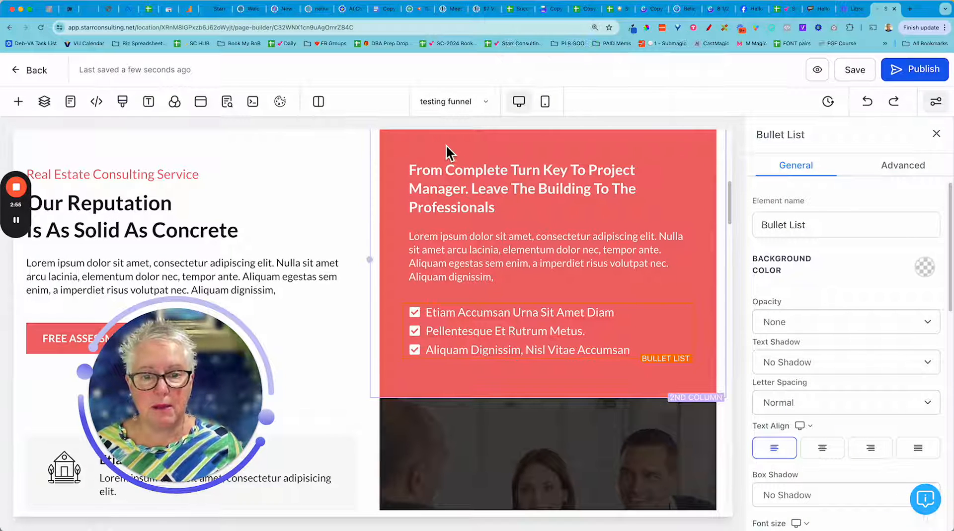
drag(204, 383, 244, 160)
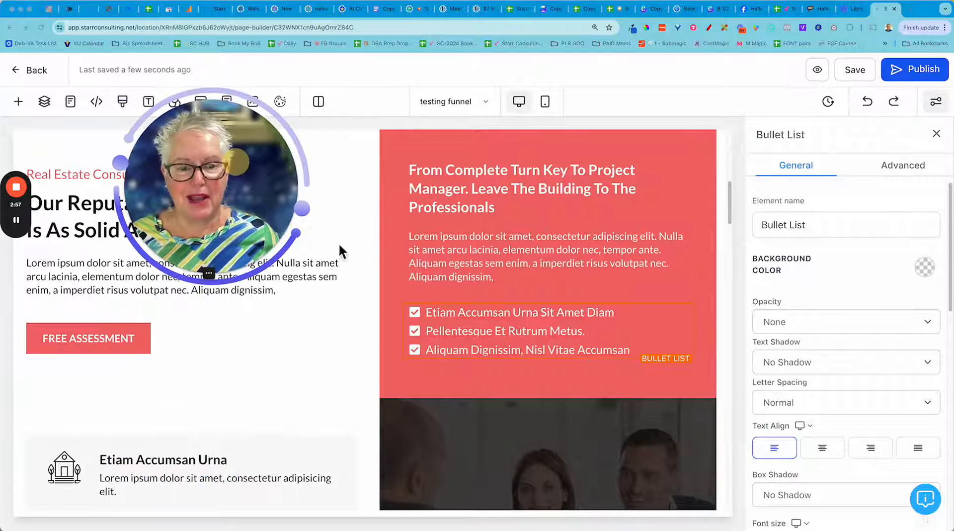
click(667, 311)
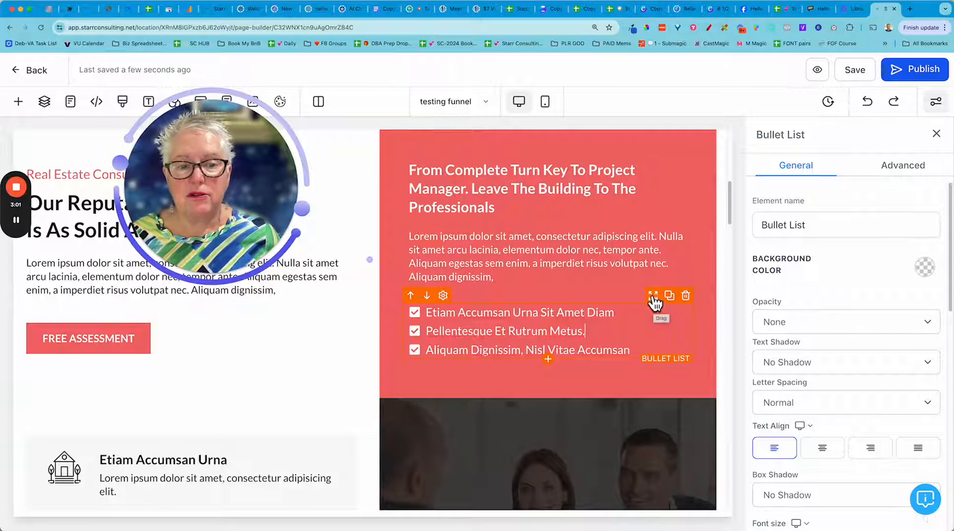
Add the items "Another text", "More" and "More" to the end of the bullet list below the video image.
scroll(724, 311, down, 3)
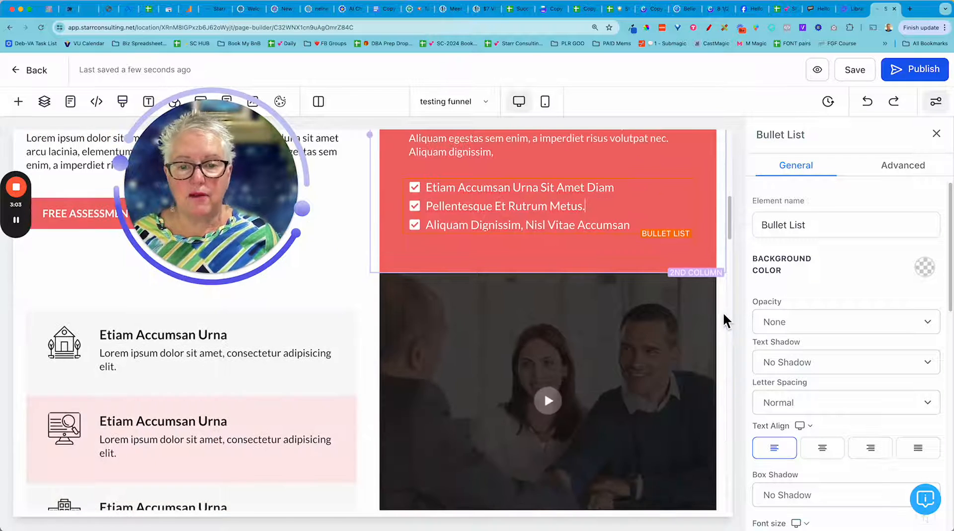
scroll(723, 312, down, 5)
scroll(723, 312, up, 3)
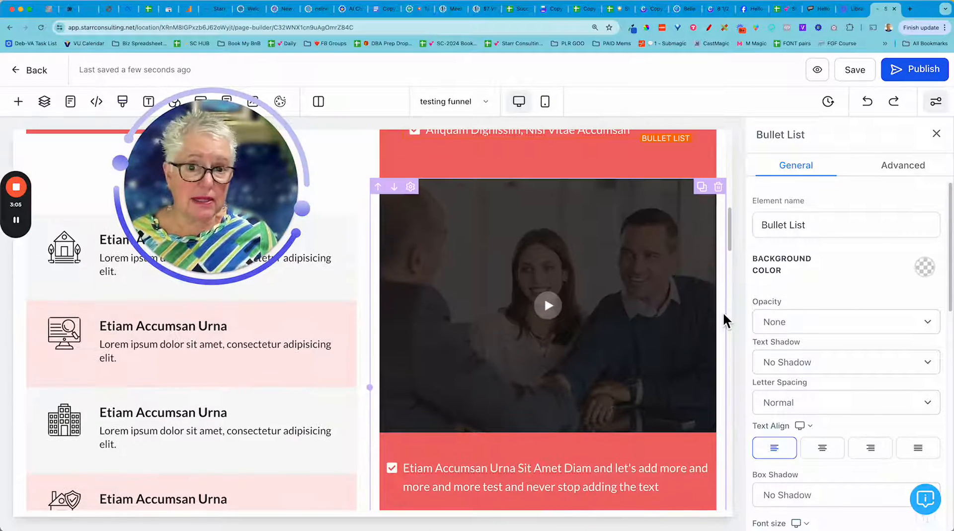
scroll(723, 312, down, 5)
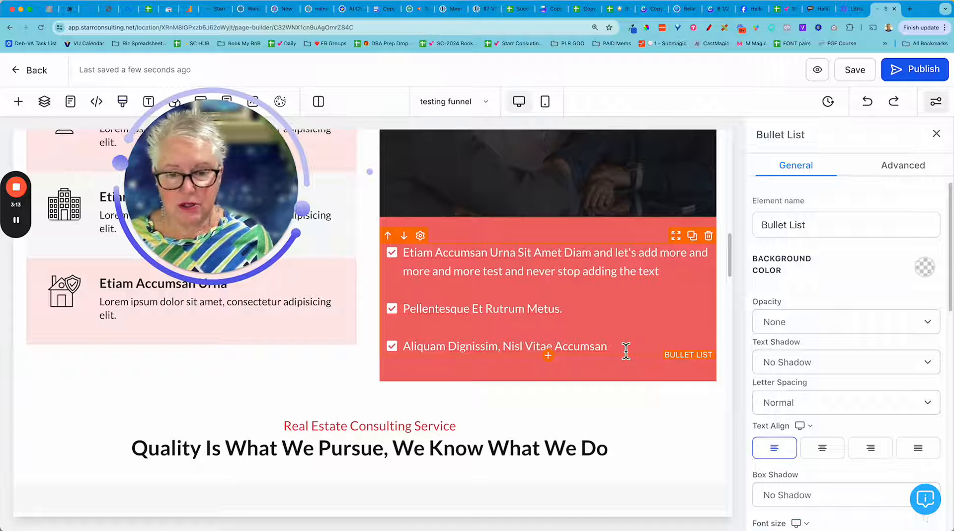
key(Return)
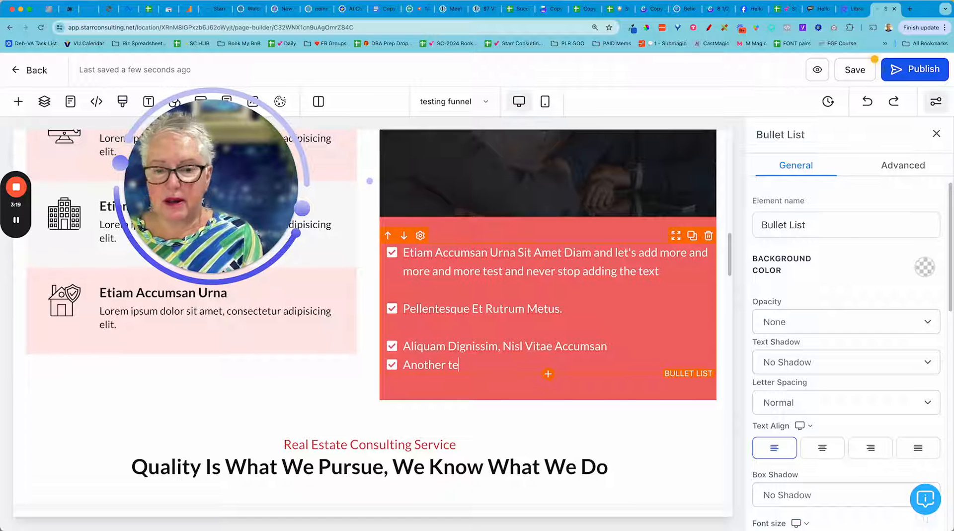
text(Another text)
key(Return)
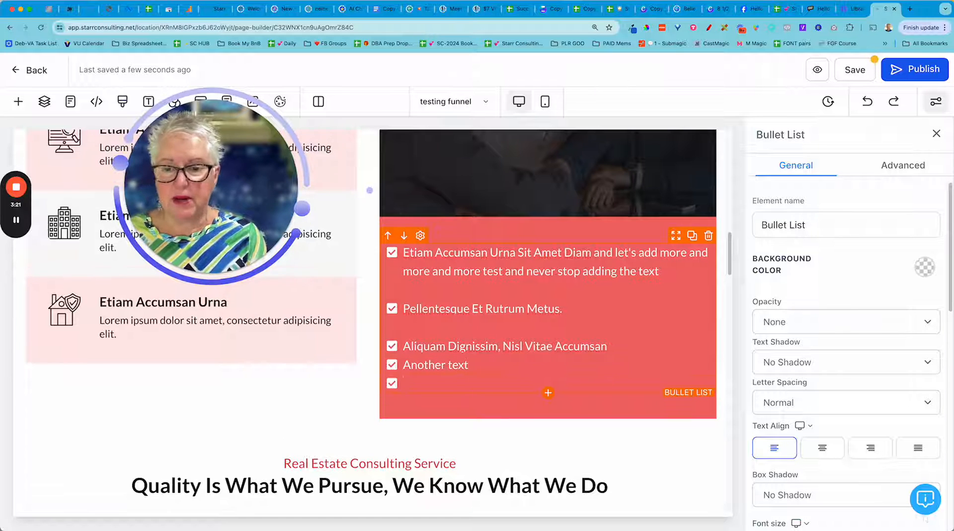
text(More)
key(Return)
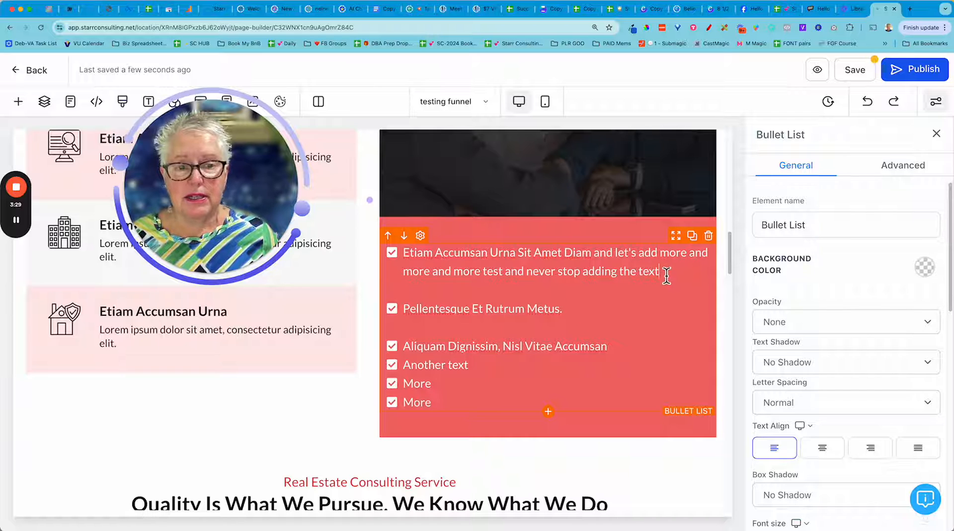
Copy the first item's phrase starting "and let's add more" and paste it twice after the first "More" bullet.
drag(596, 256, 672, 273)
key(super+c)
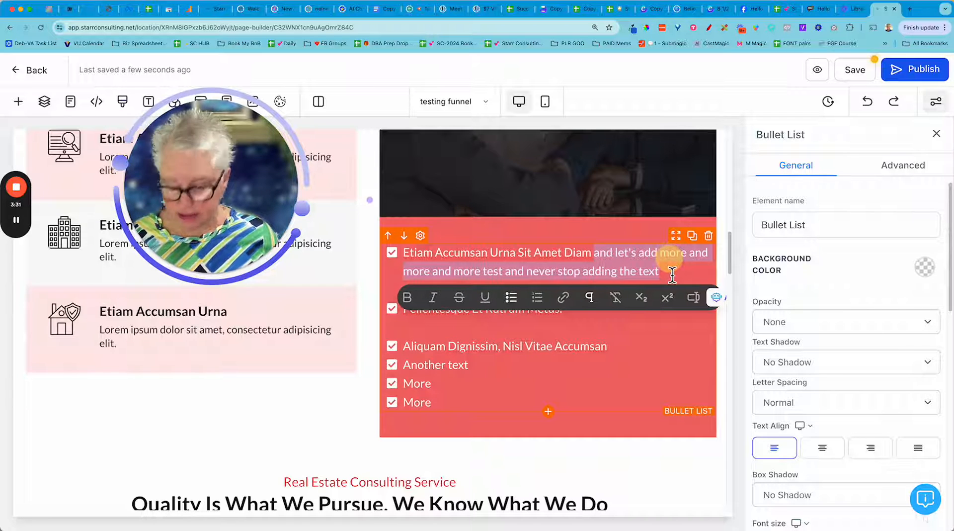
click(468, 380)
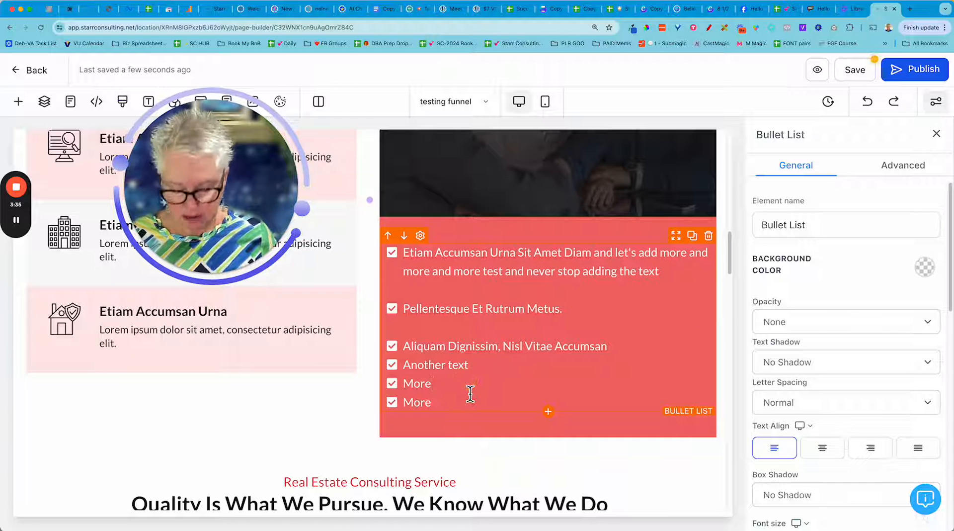
key(super+v)
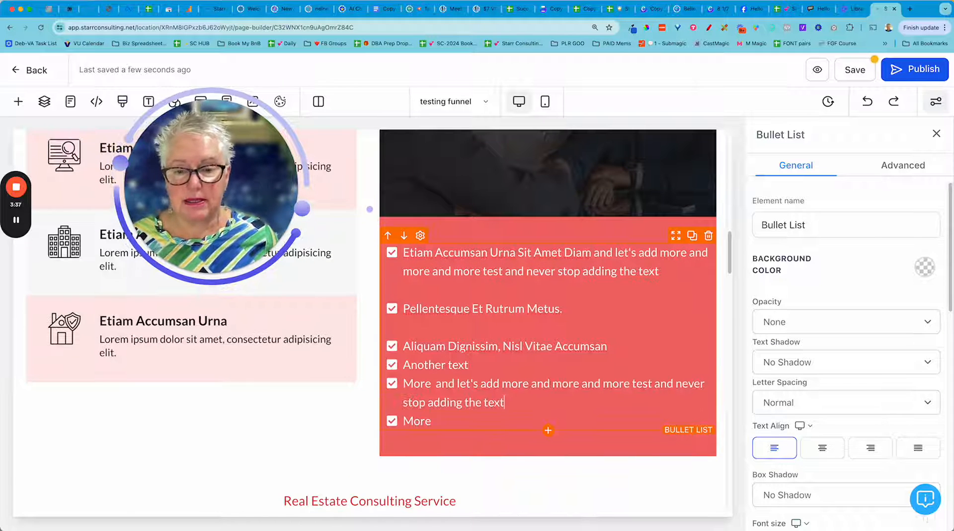
key(super+v)
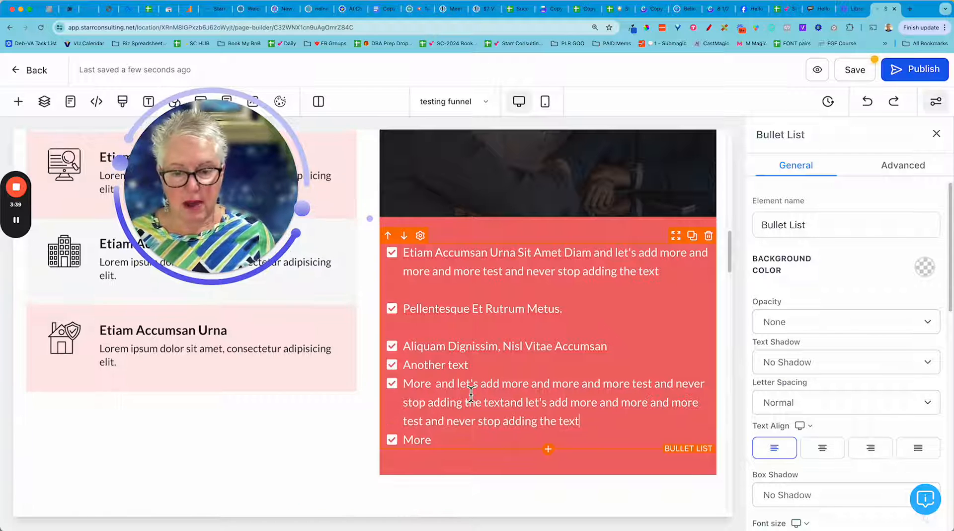
Examine the line wrapping and item spacing in the extended bullet list and the sections around it.
scroll(527, 332, down, 2)
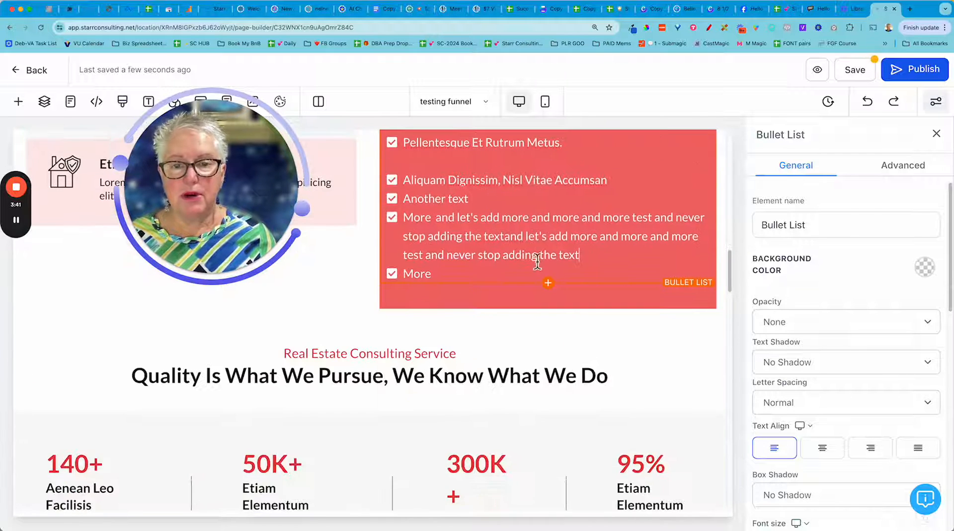
scroll(570, 248, down, 1)
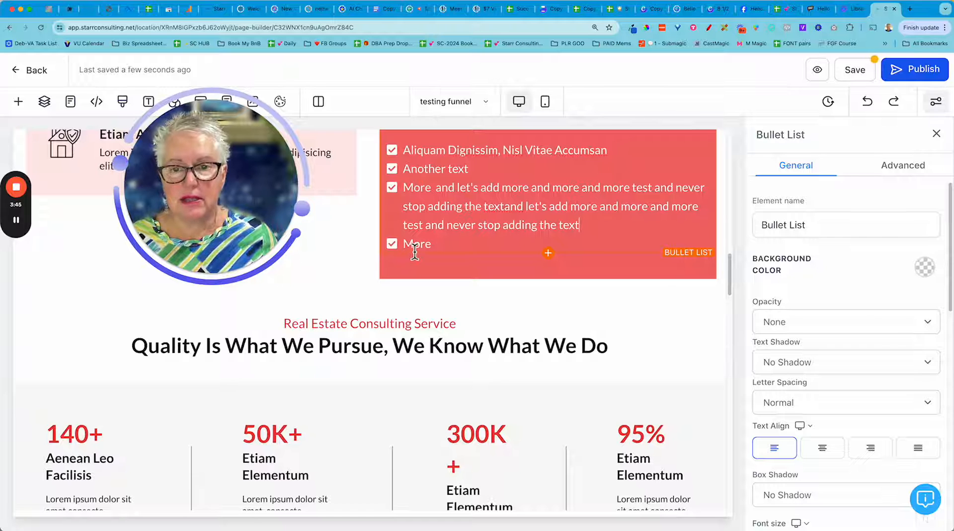
scroll(476, 244, up, 2)
scroll(477, 245, up, 1)
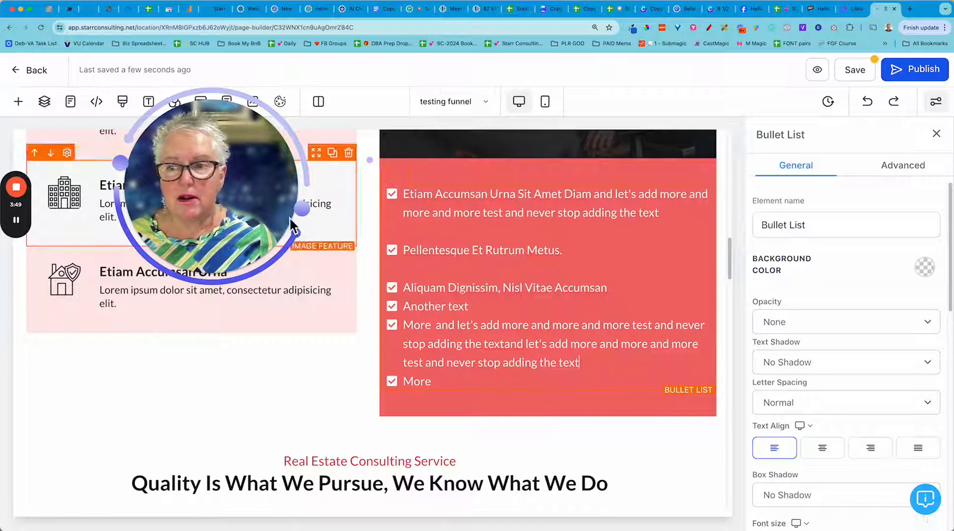
click(18, 223)
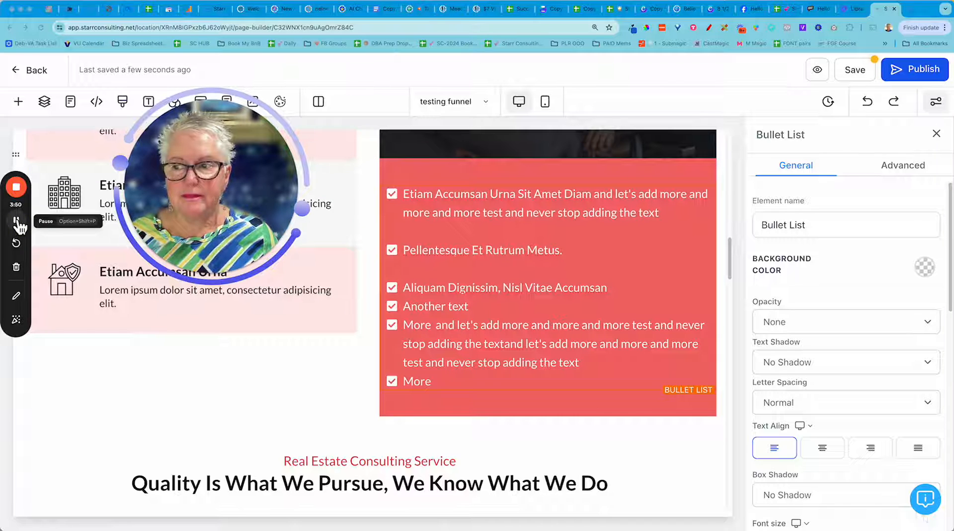
click(17, 297)
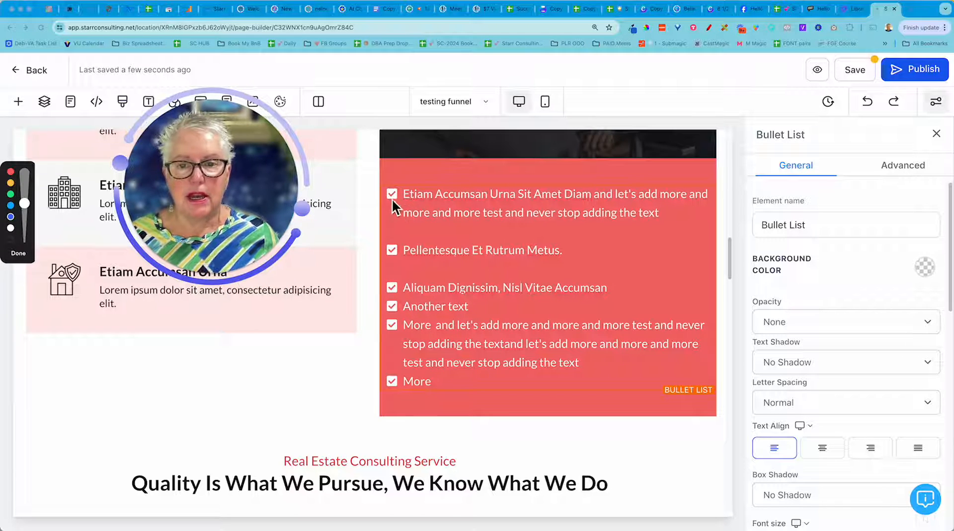
mouse_move(390, 184)
mouse_down()
mouse_move(380, 204)
mouse_move(391, 224)
mouse_up()
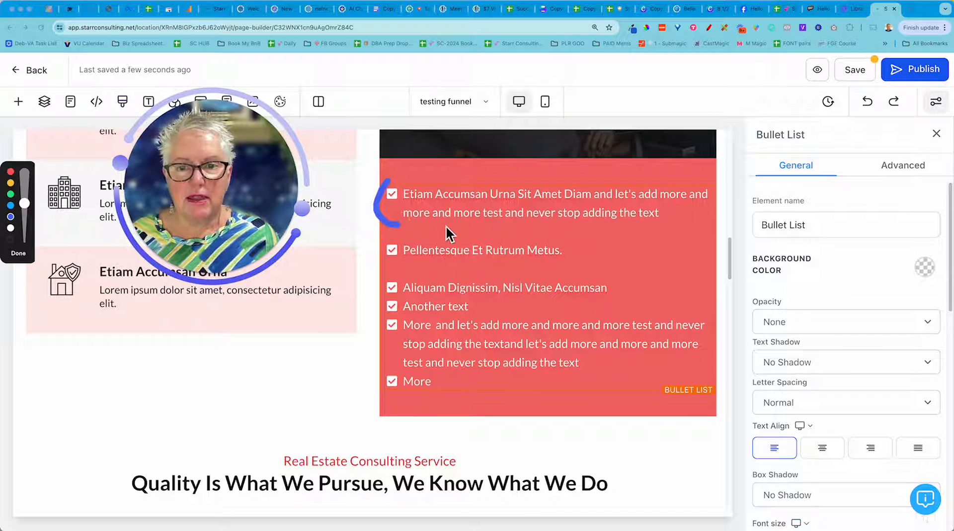
drag(447, 221, 439, 274)
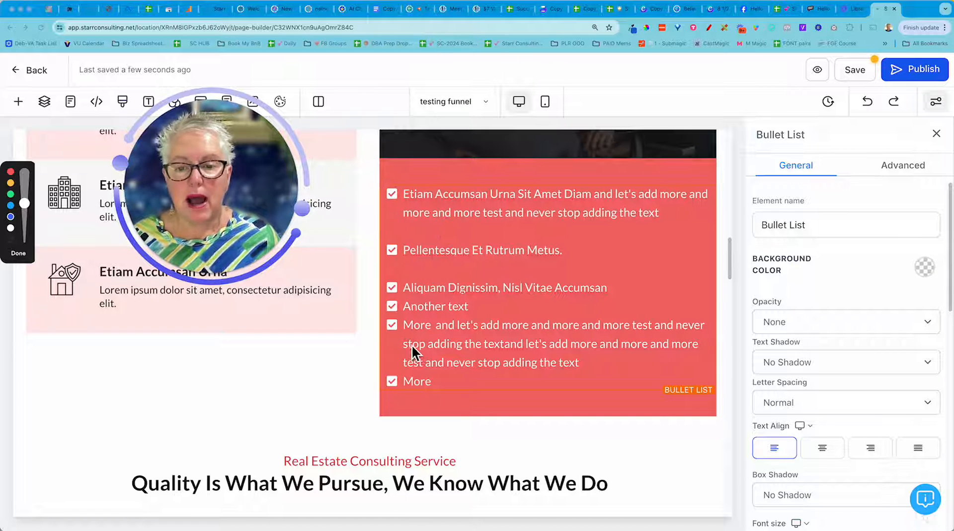
Add the items "More 2", "More 2" and "More 3" to the end of the bullet list below the video image.
click(20, 254)
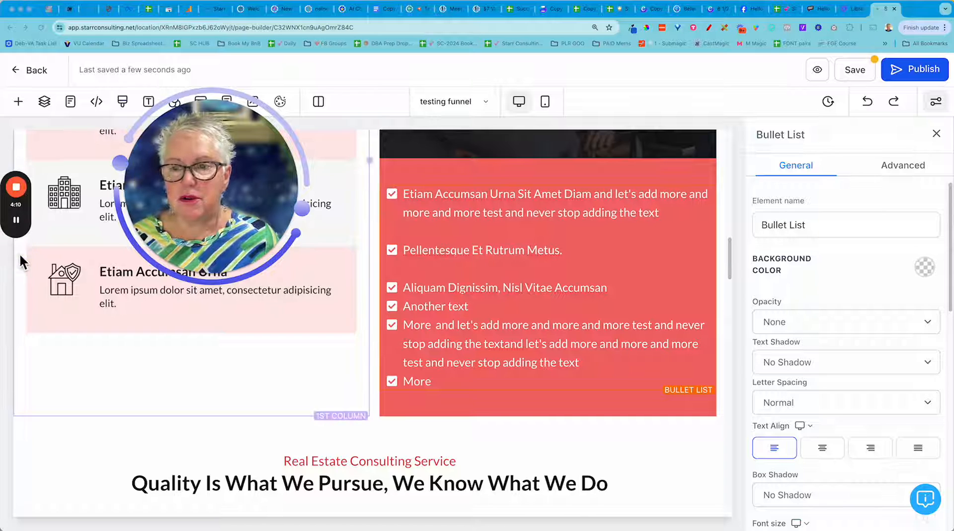
click(447, 384)
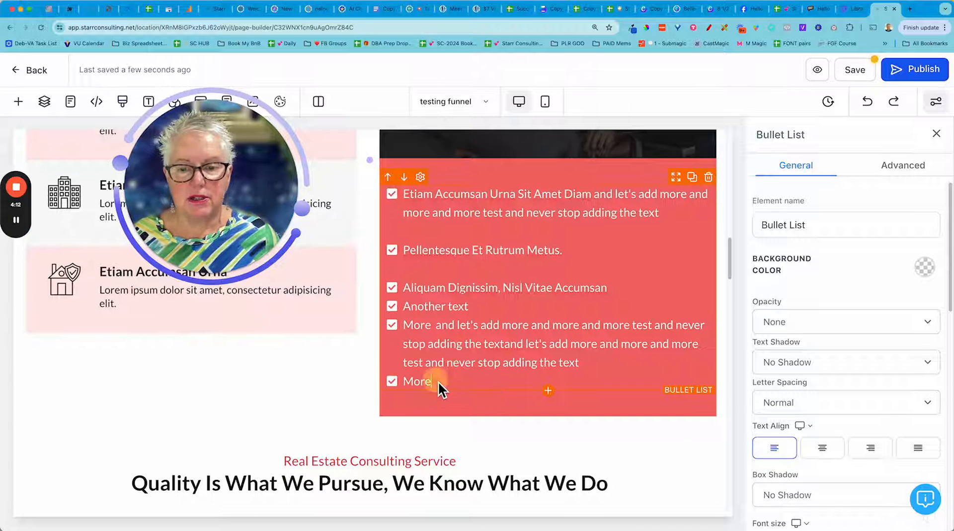
key(Return)
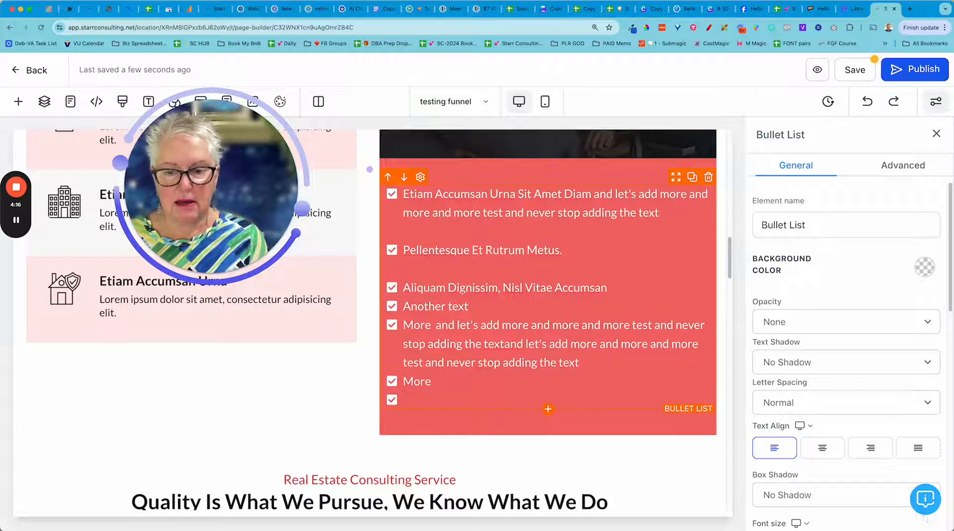
text(More 2)
key(Return)
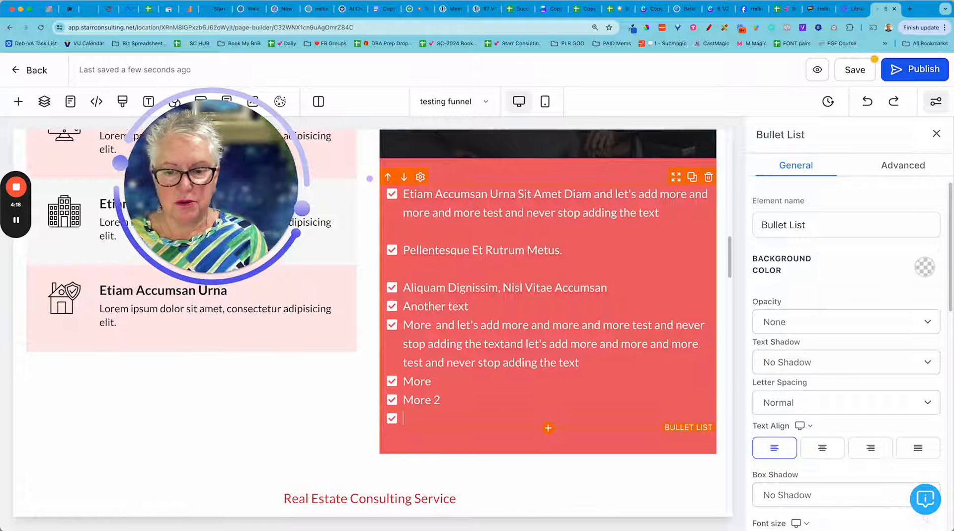
text(More 2)
key(Return)
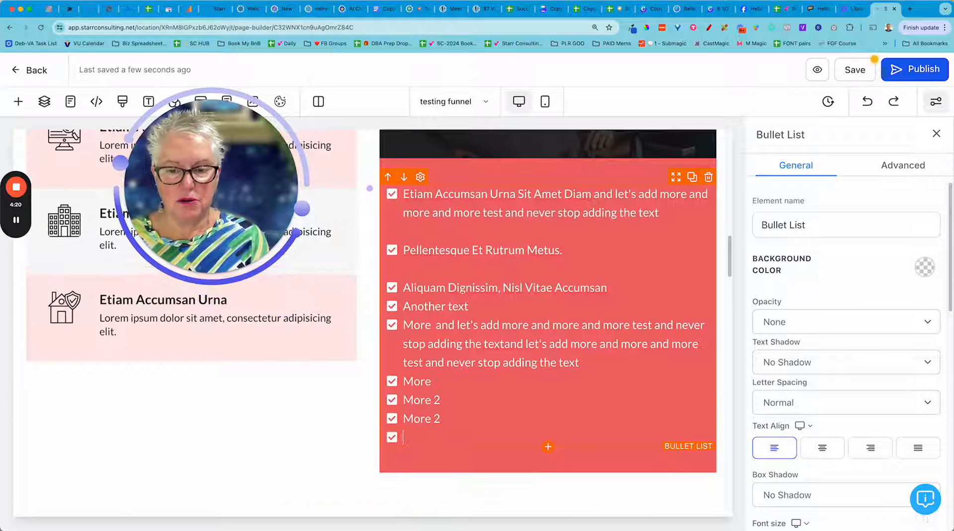
text(More)
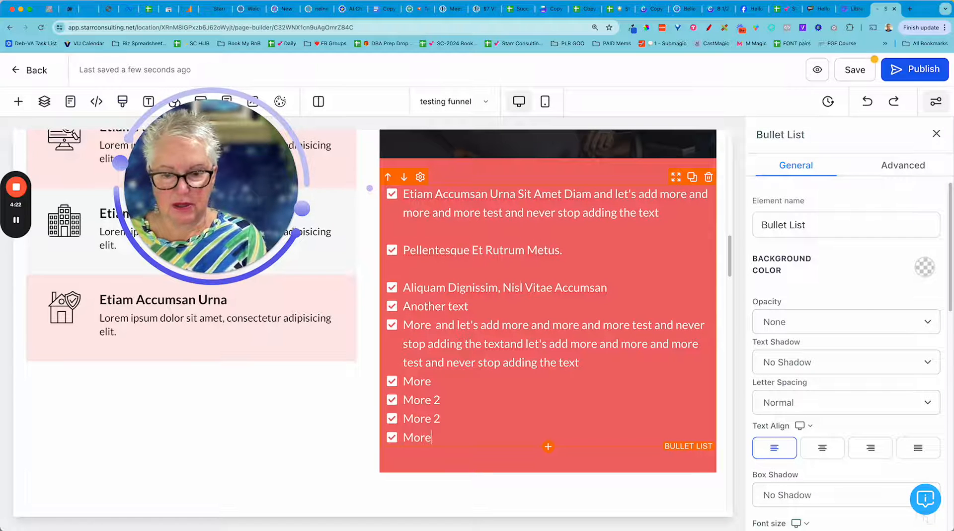
text( 3)
key(Return)
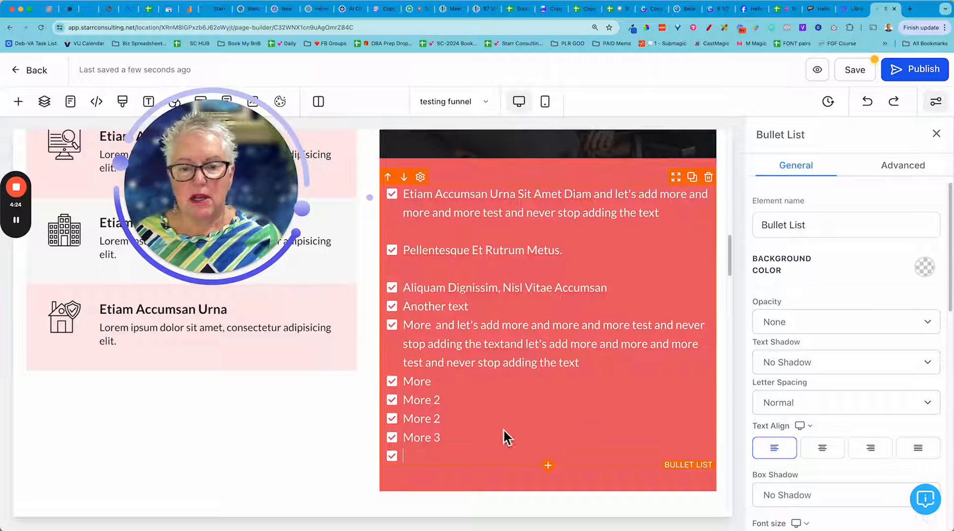
Delete the first "More 2" item and clear the second, leaving an unbulleted blank line between "More" and "More 3".
scroll(309, 447, down, 3)
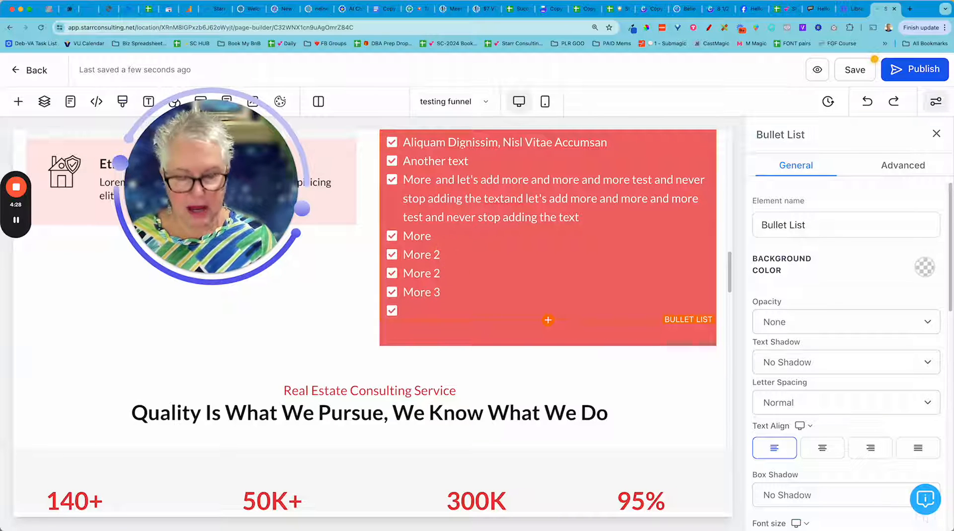
key(Delete)
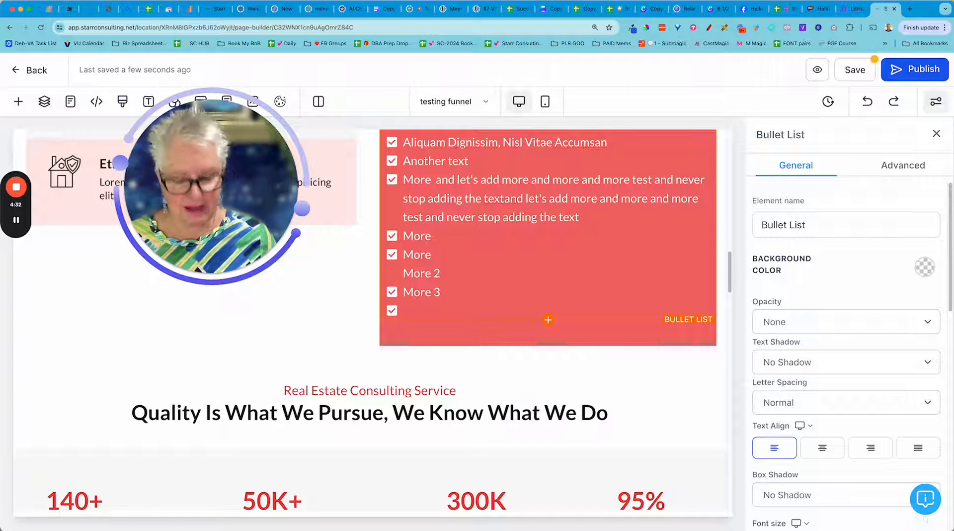
key(BackSpace)
key(BackSpace)
key(BackSpace)
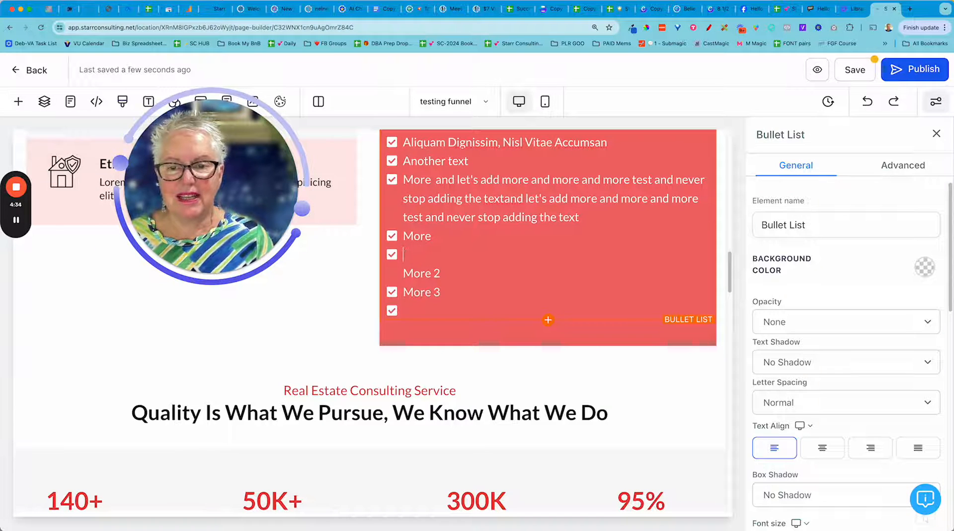
key(BackSpace)
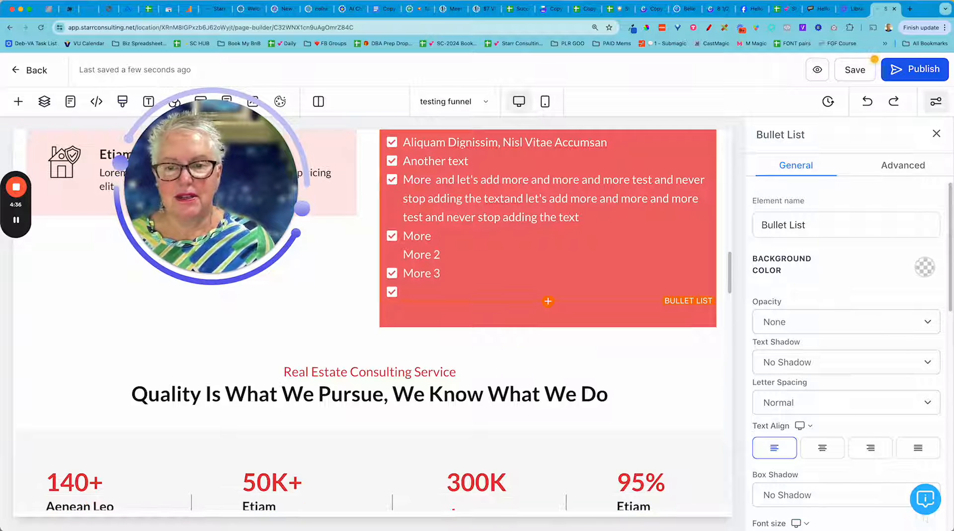
drag(404, 254, 482, 252)
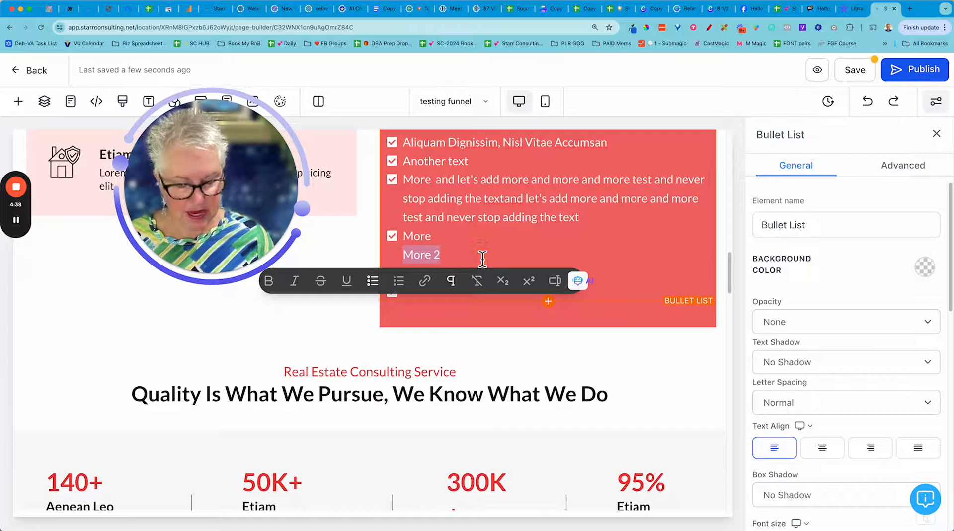
key(BackSpace)
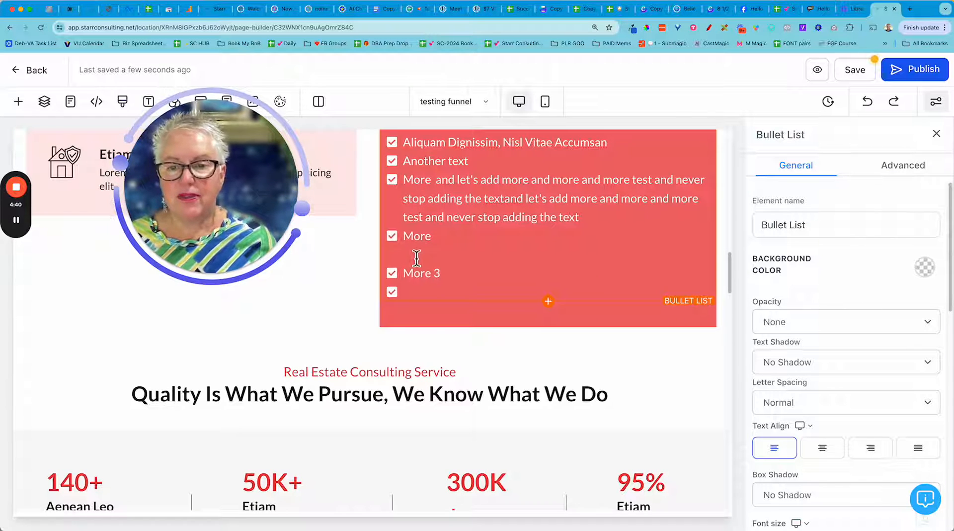
Remove the checkmark from the empty last item and insert several unbulleted blank lines below "More 3".
click(410, 291)
key(BackSpace)
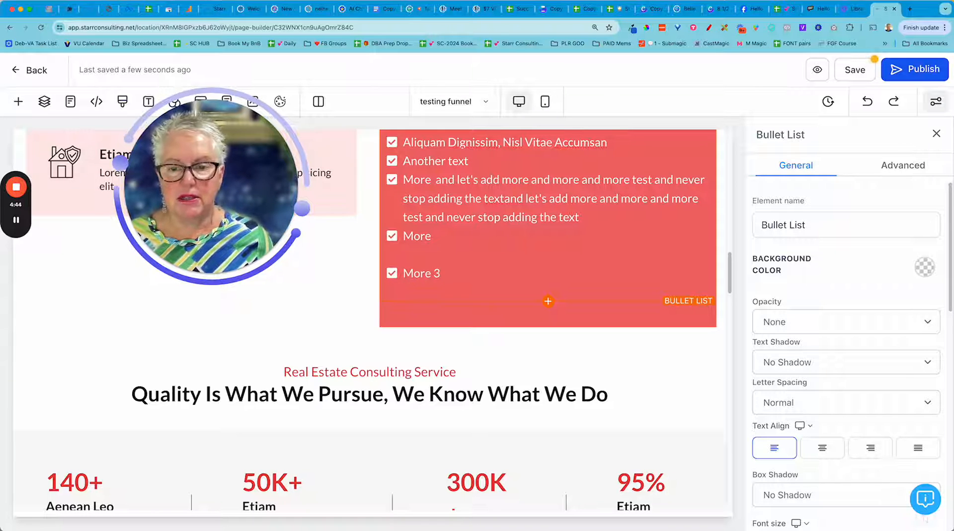
key(Return)
key(Return)
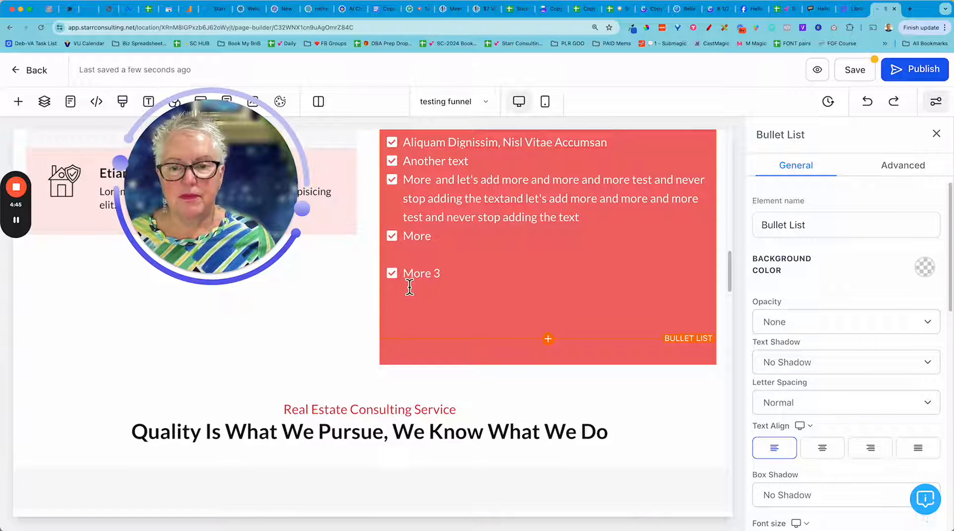
click(446, 271)
key(Return)
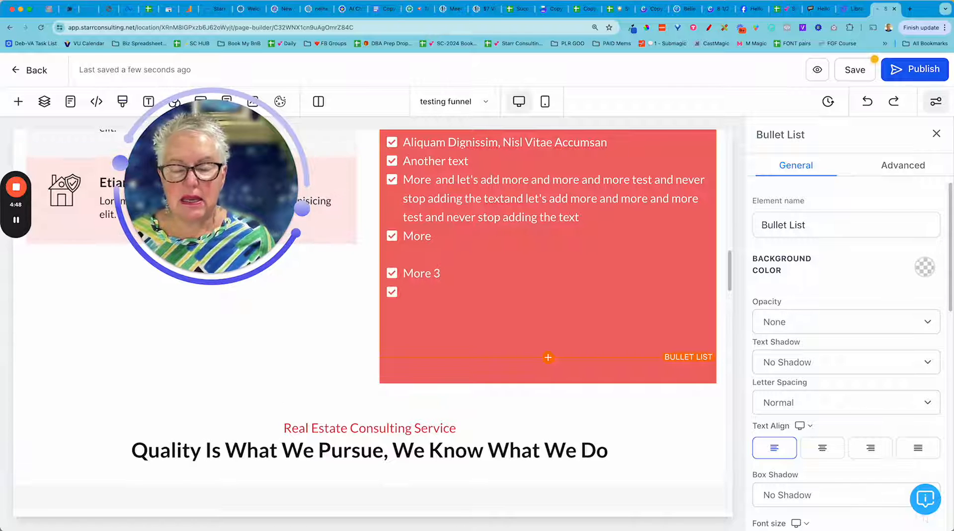
key(Return)
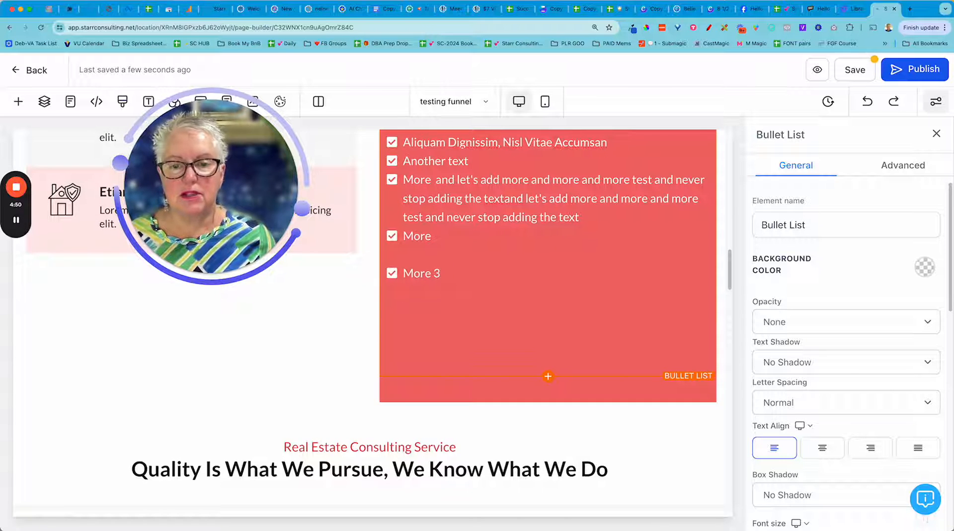
Add the items "more 3" and "more 4" directly below the "More 3" bullet.
click(443, 273)
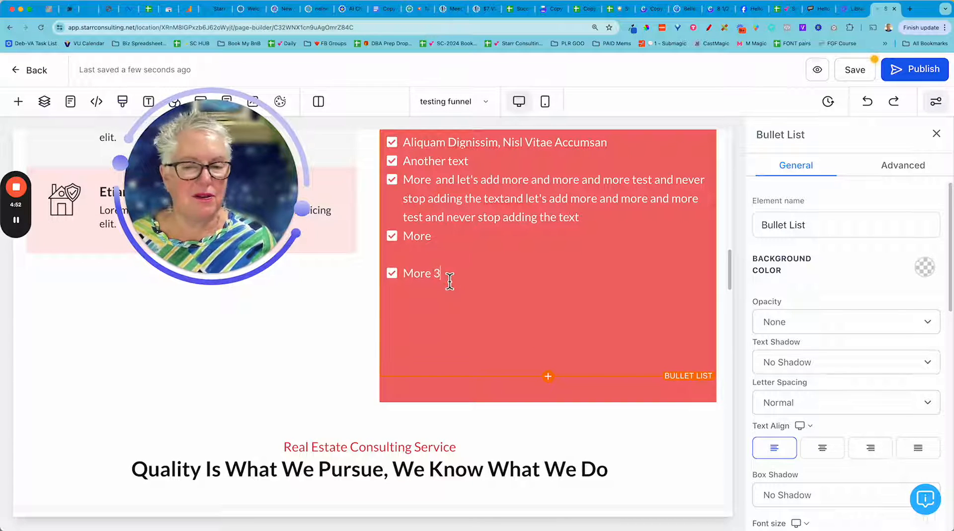
key(Return)
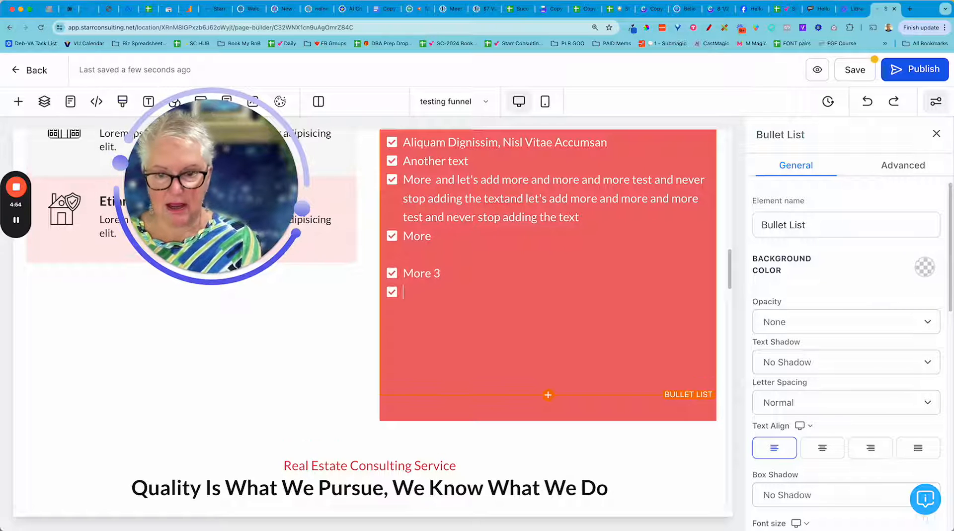
text(more 3)
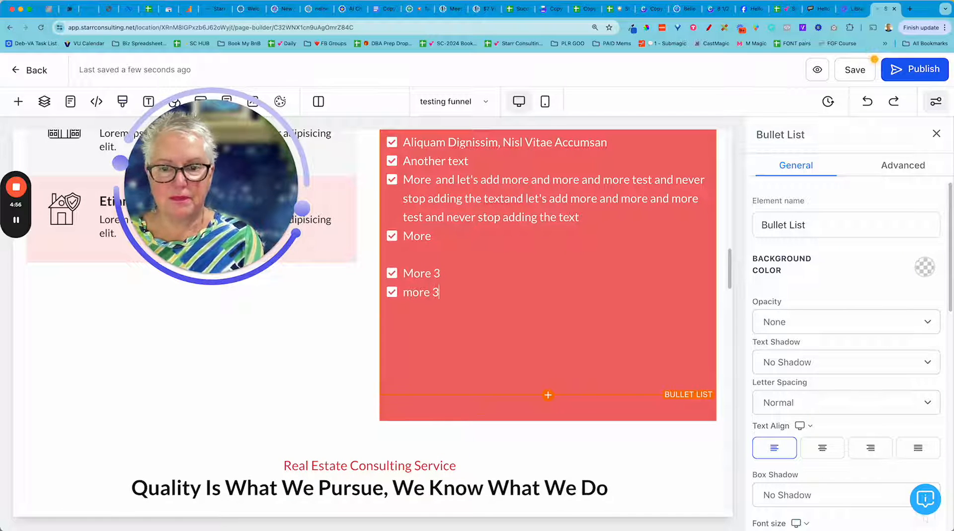
key(Return)
text(more 4)
key(Return)
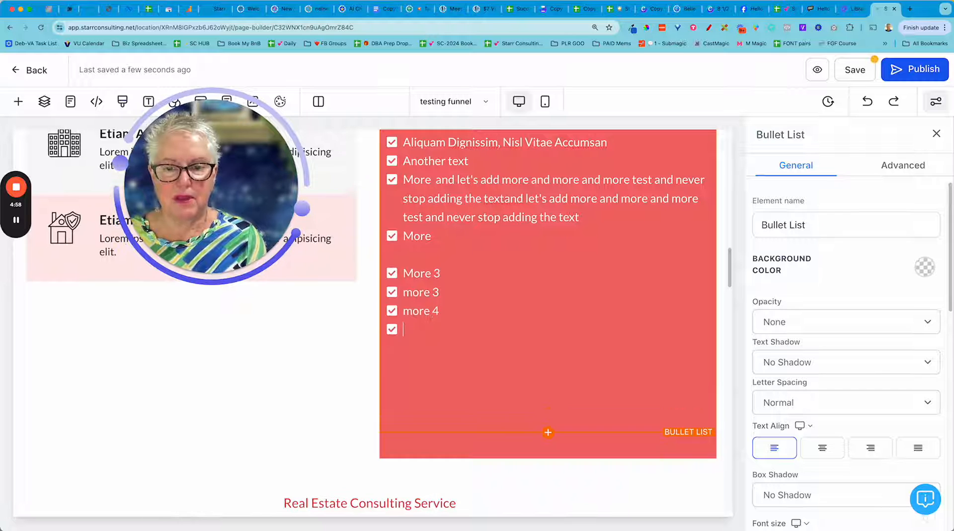
Clear the lowercase "more 3" item, leaving an unbulleted blank line above "more 4", and review the list's spacing.
drag(440, 292, 405, 296)
key(BackSpace)
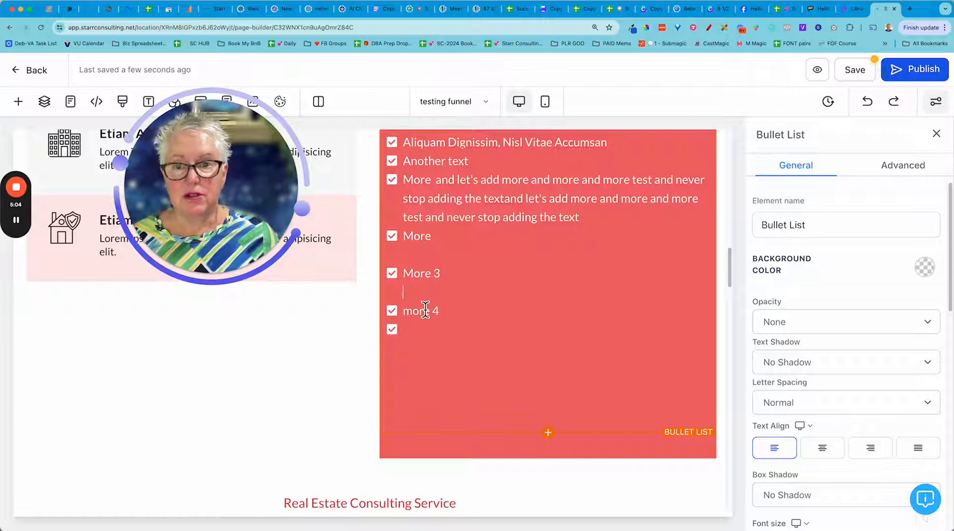
scroll(494, 326, up, 2)
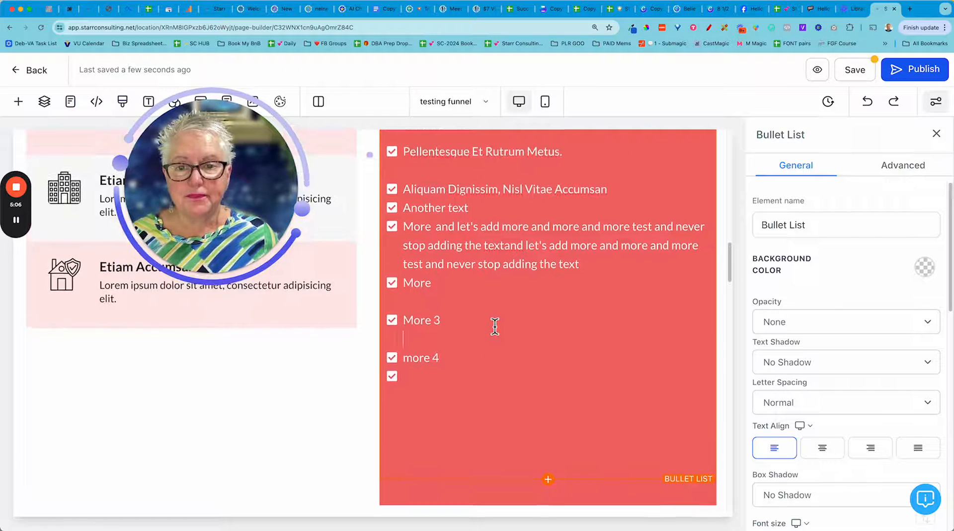
scroll(495, 326, up, 1)
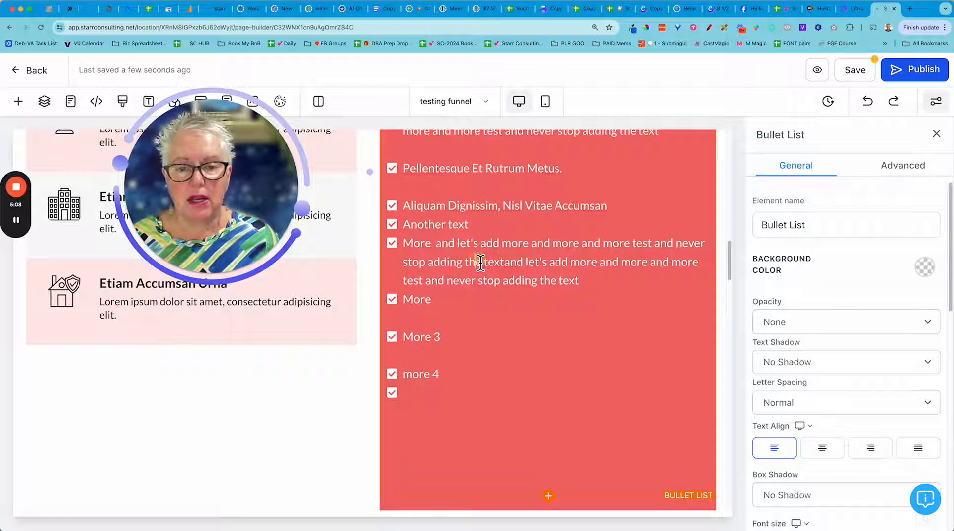
scroll(597, 252, up, 4)
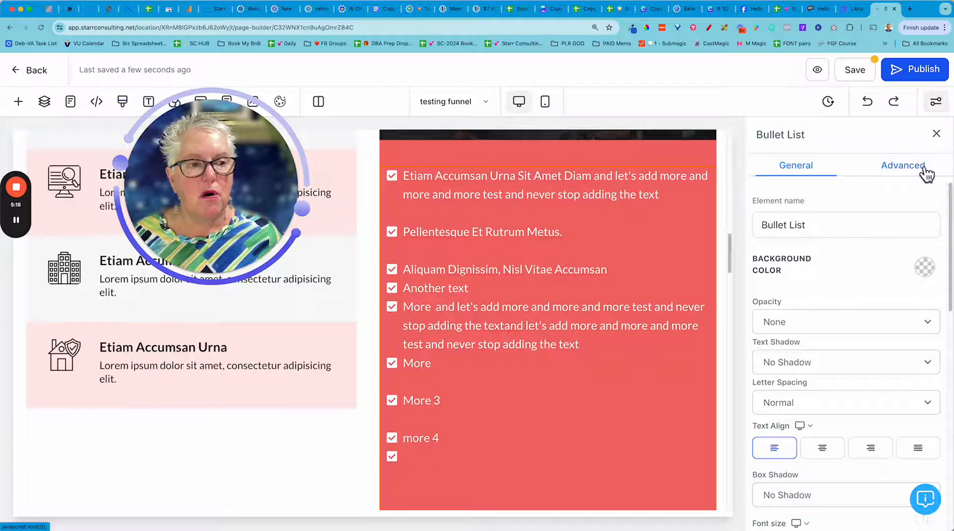
Set the bullet list's line height to 2.2 in its advanced settings and check the spacing of the items.
click(903, 171)
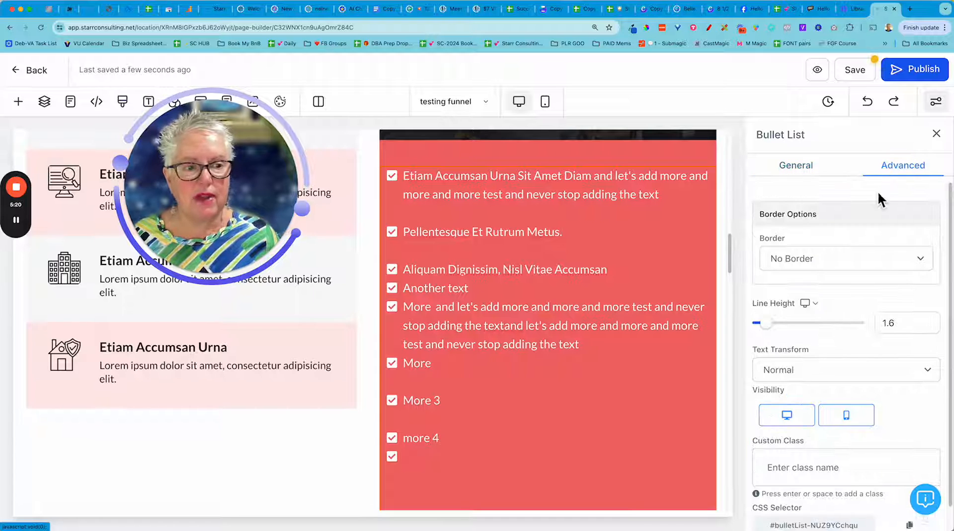
scroll(878, 191, down, 2)
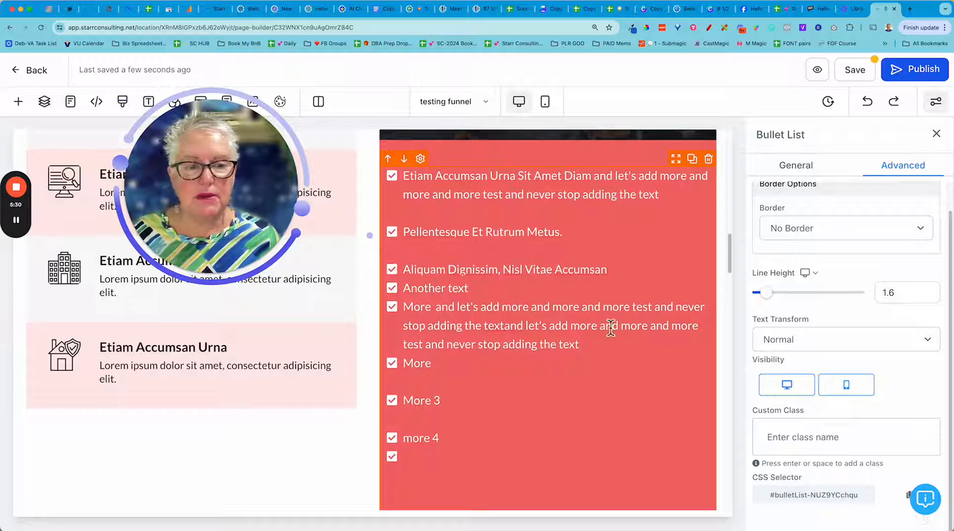
mouse_move(767, 294)
drag(768, 298, 771, 300)
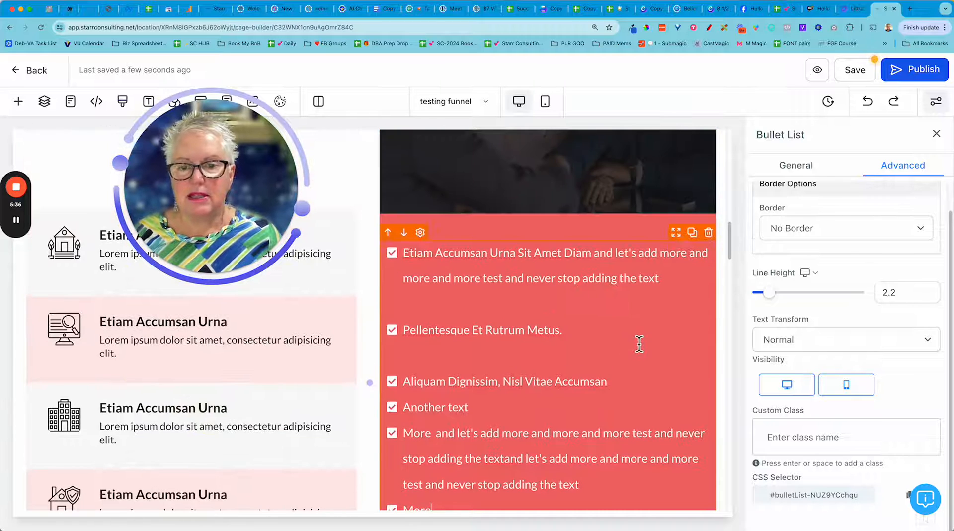
scroll(634, 341, down, 3)
scroll(638, 342, down, 3)
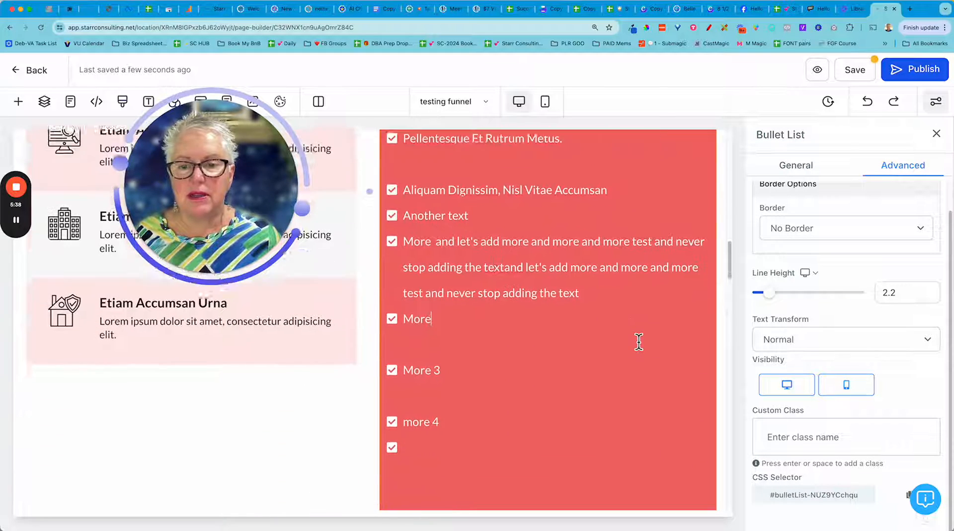
scroll(639, 342, up, 2)
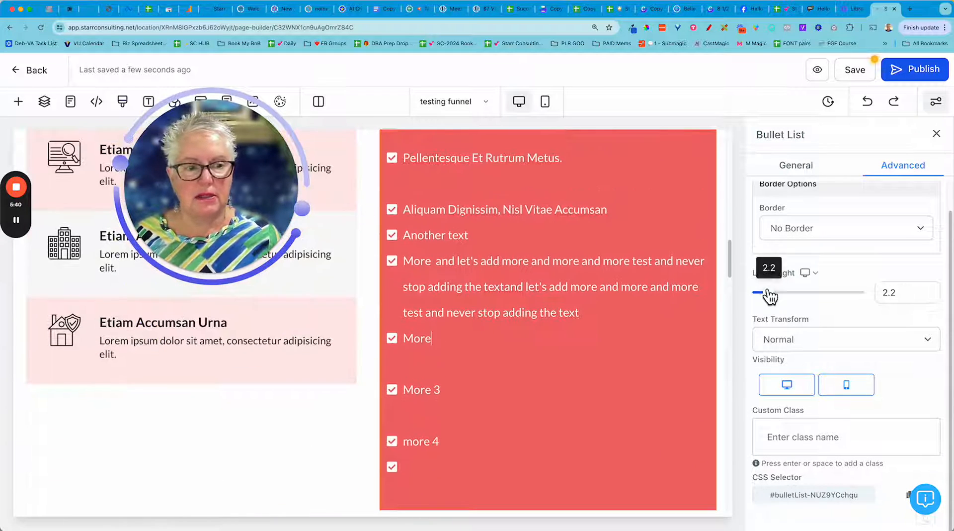
Reset the bullet list's line height to 1.6 and return to its general settings.
drag(769, 293, 768, 294)
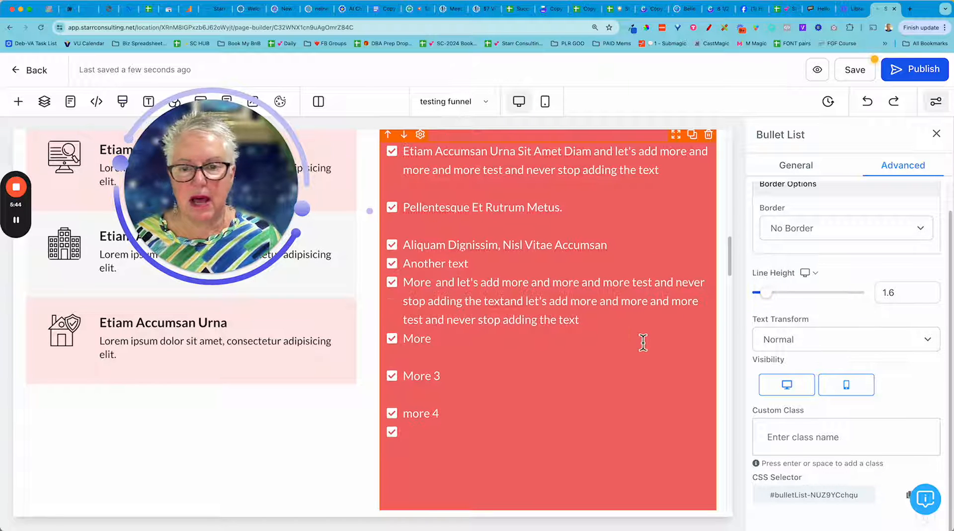
click(660, 340)
scroll(660, 340, down, 3)
scroll(660, 340, up, 5)
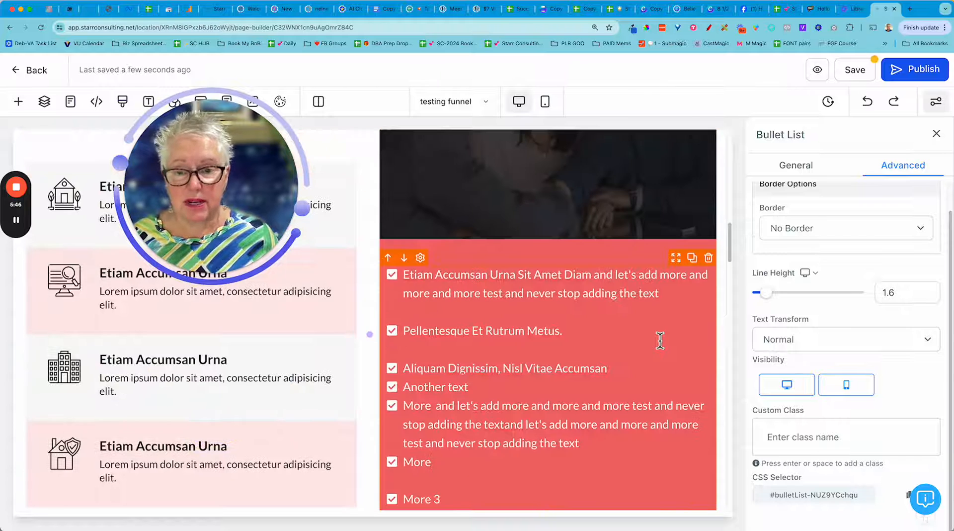
click(399, 336)
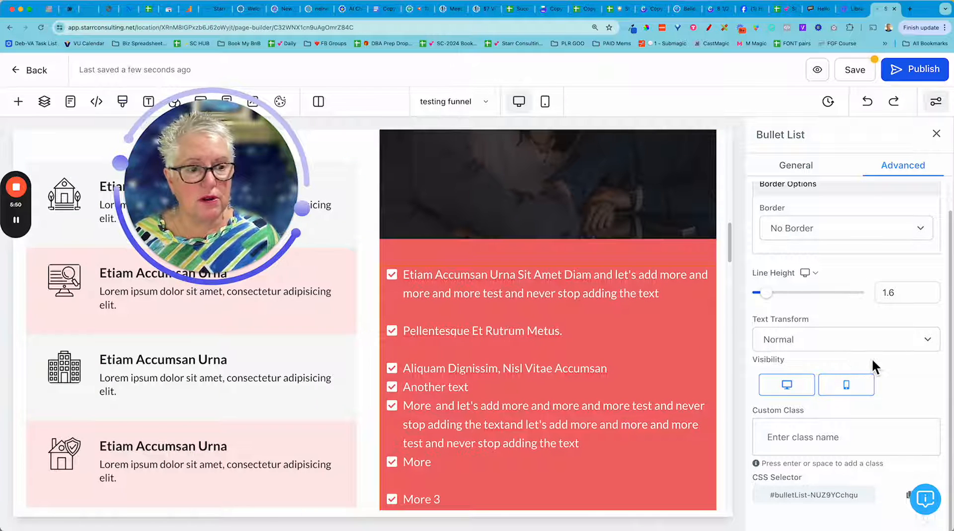
scroll(872, 358, up, 1)
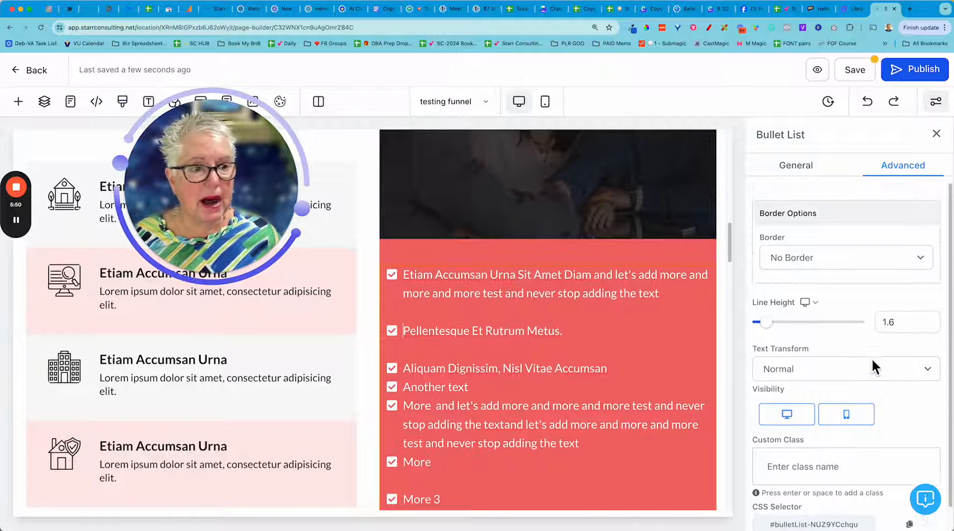
click(799, 168)
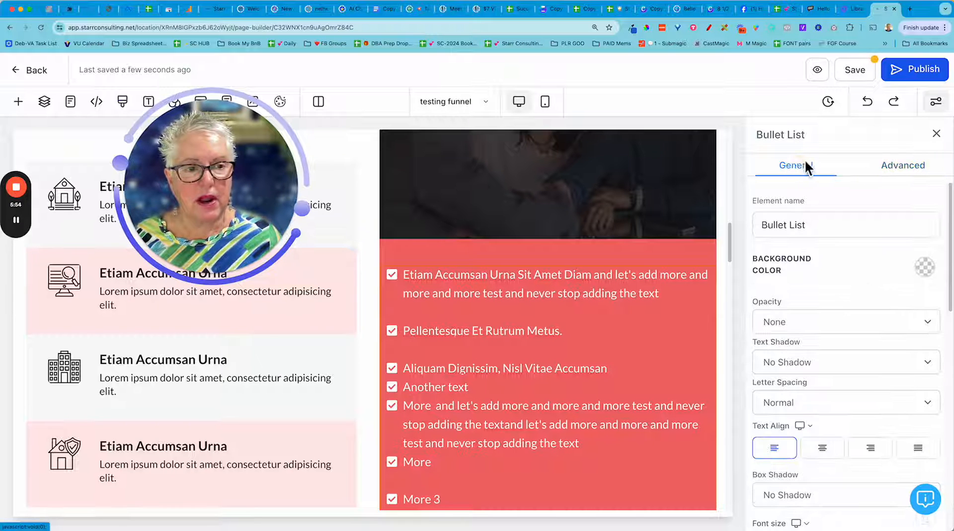
Search the bullet list's icon options for "circle" and change the list icon to check-circle.
scroll(869, 303, down, 3)
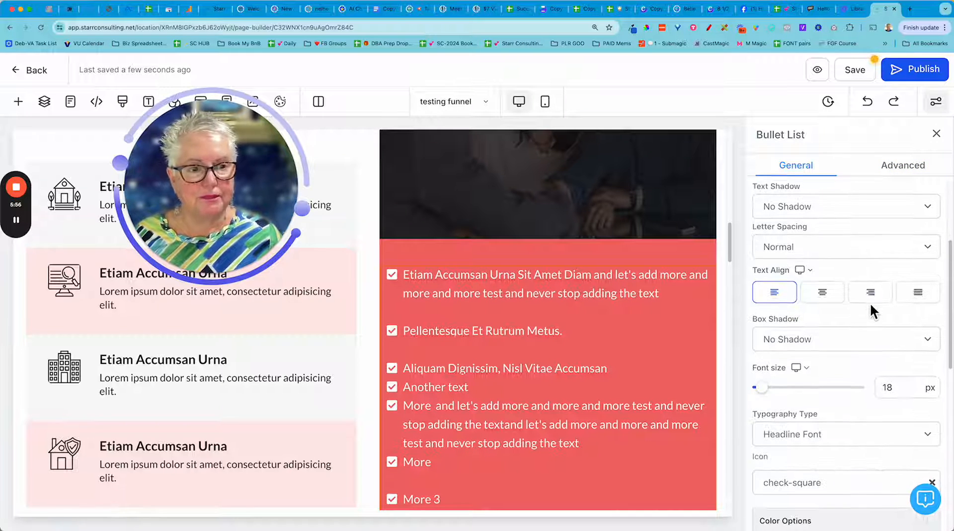
scroll(870, 303, down, 3)
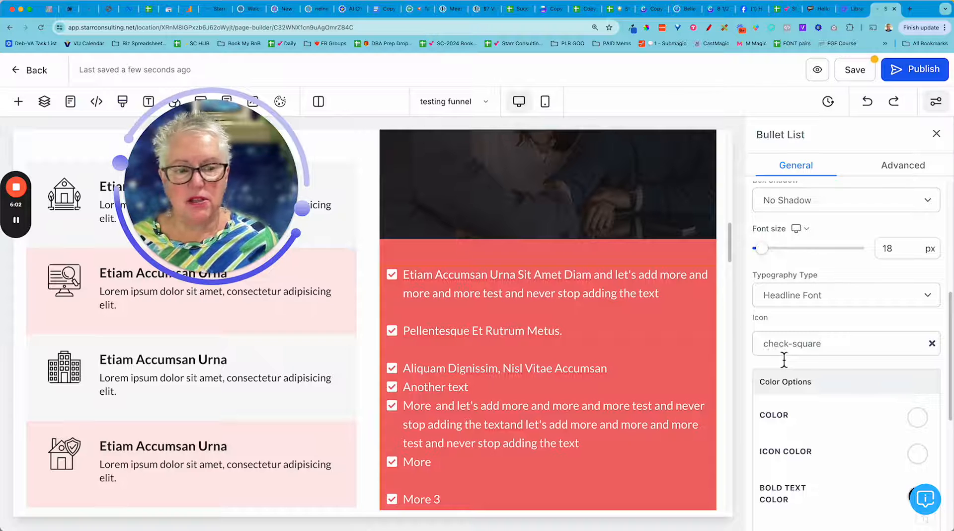
click(899, 345)
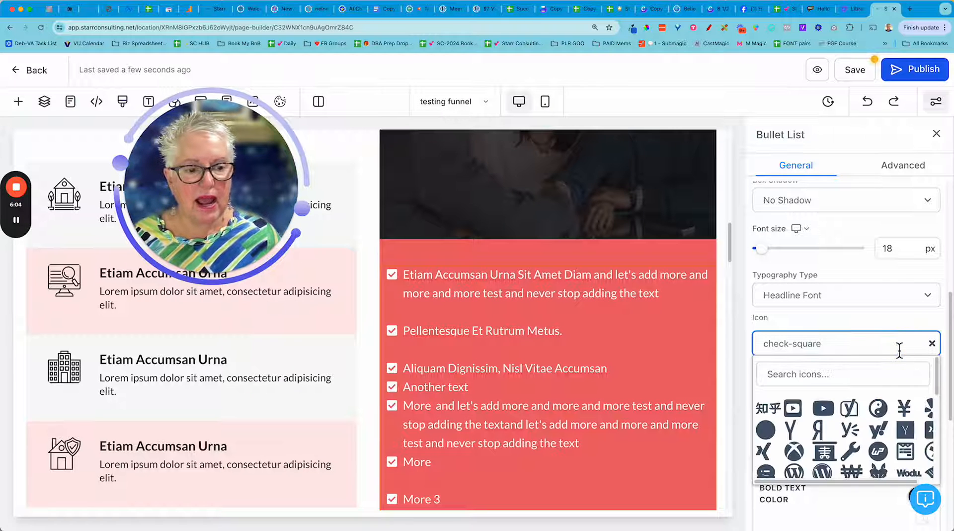
scroll(852, 358, down, 3)
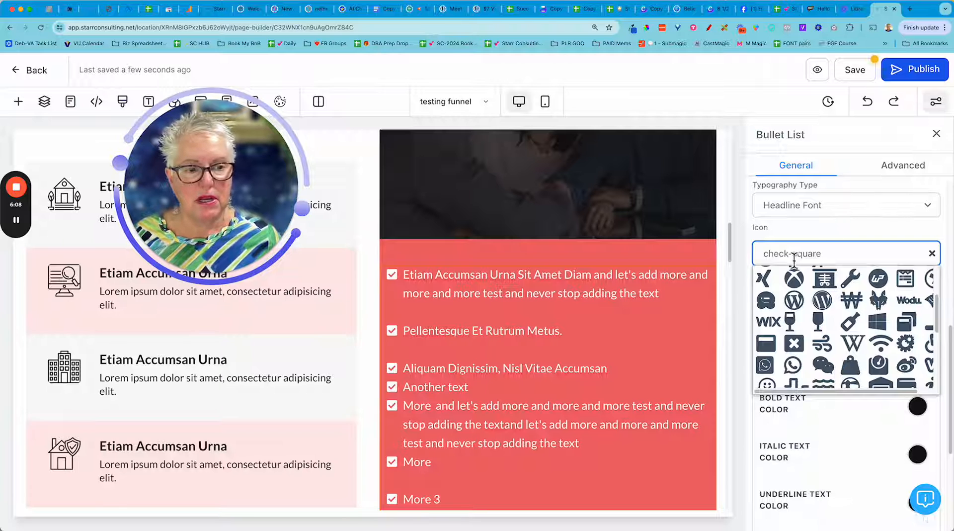
scroll(825, 298, down, 3)
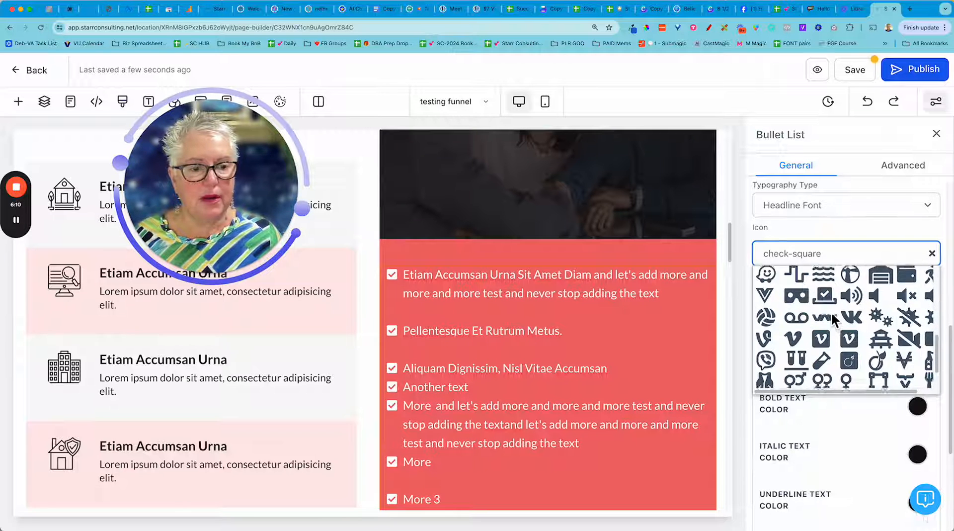
triple_click(825, 257)
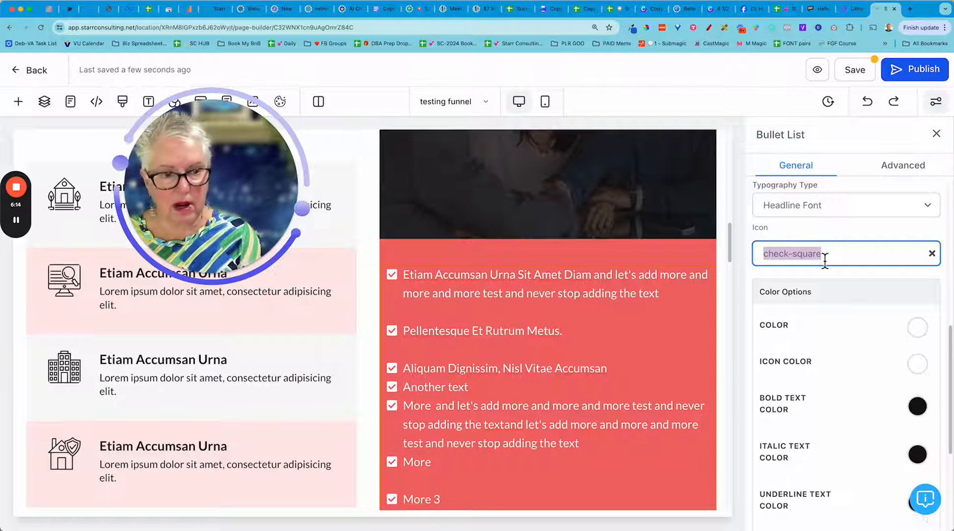
click(825, 256)
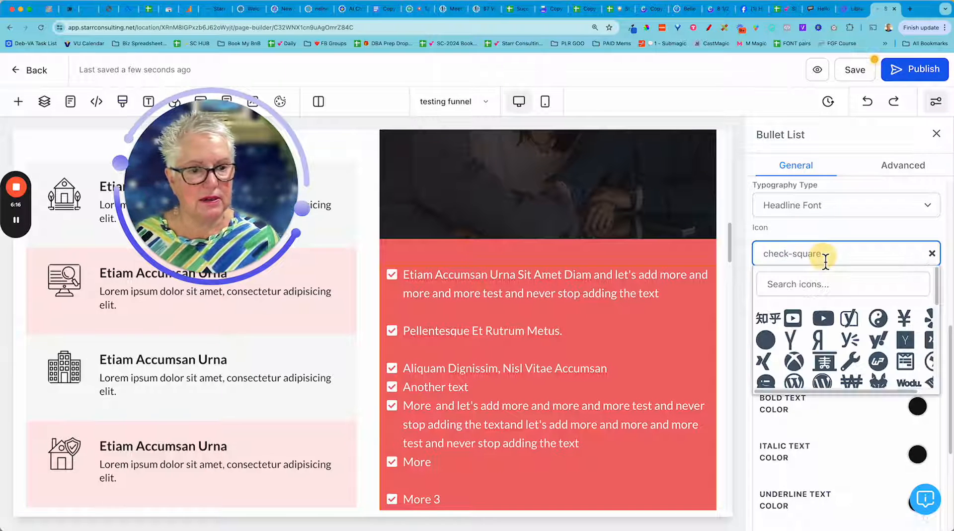
scroll(840, 338, down, 1)
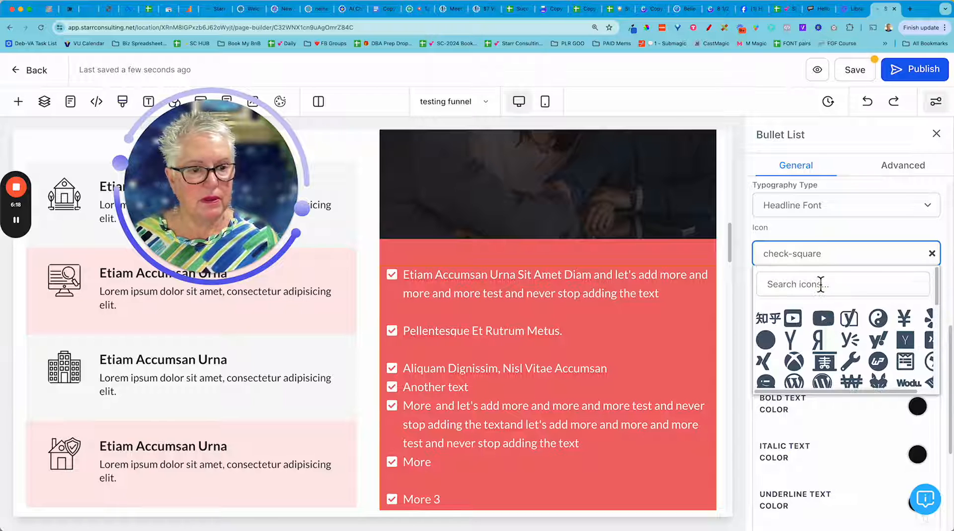
click(822, 277)
text(circle)
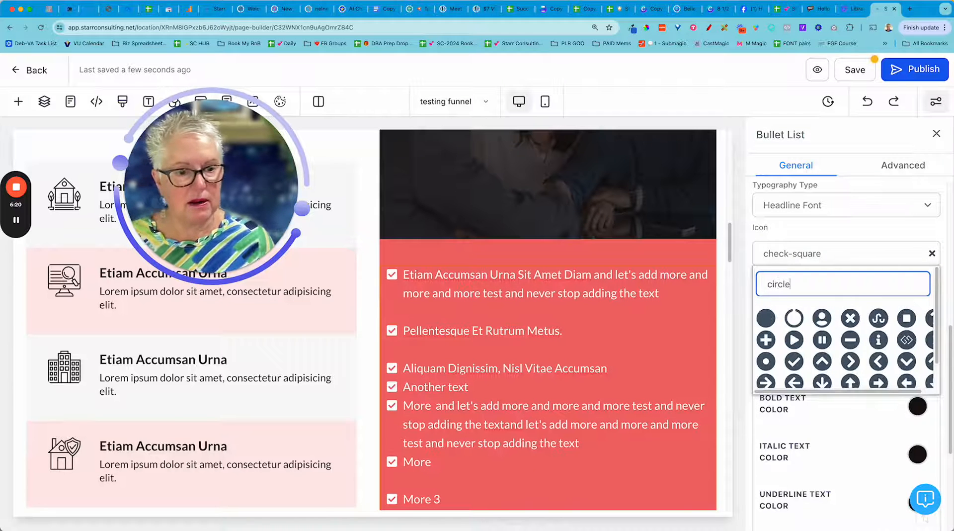
scroll(835, 367, down, 1)
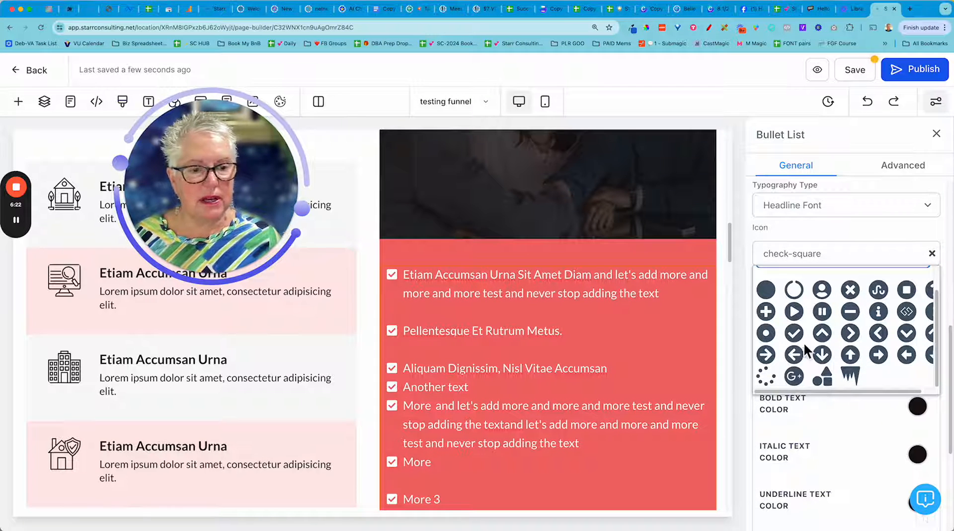
click(795, 333)
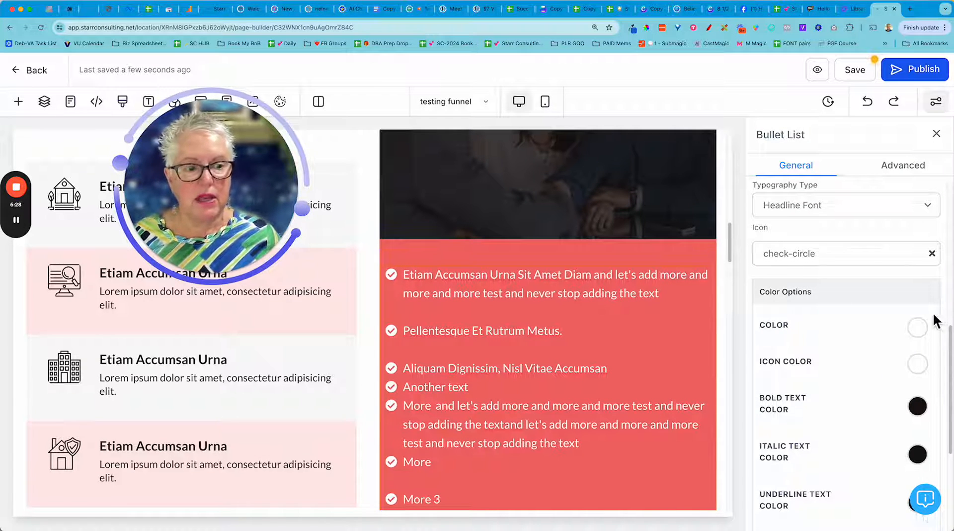
Set the bullet list's icon color to light purple and its text color to light green.
click(917, 367)
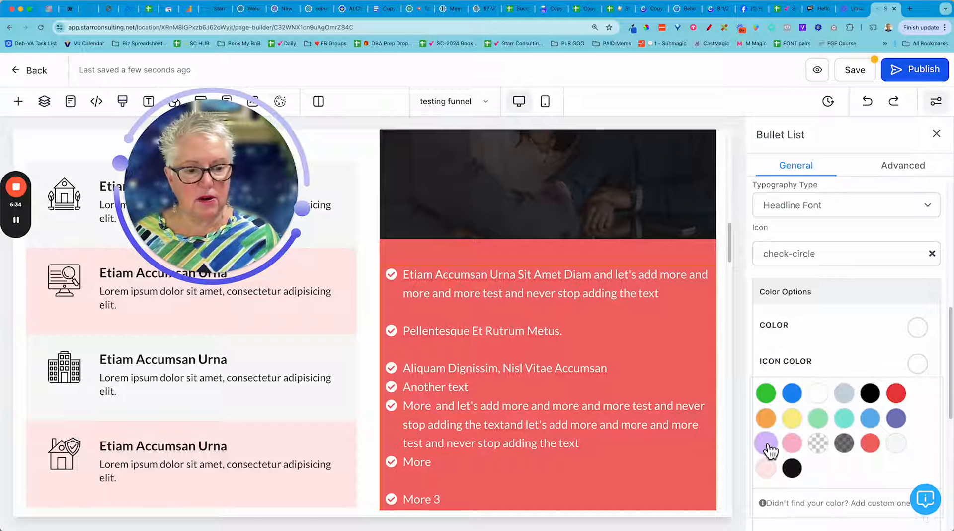
click(768, 444)
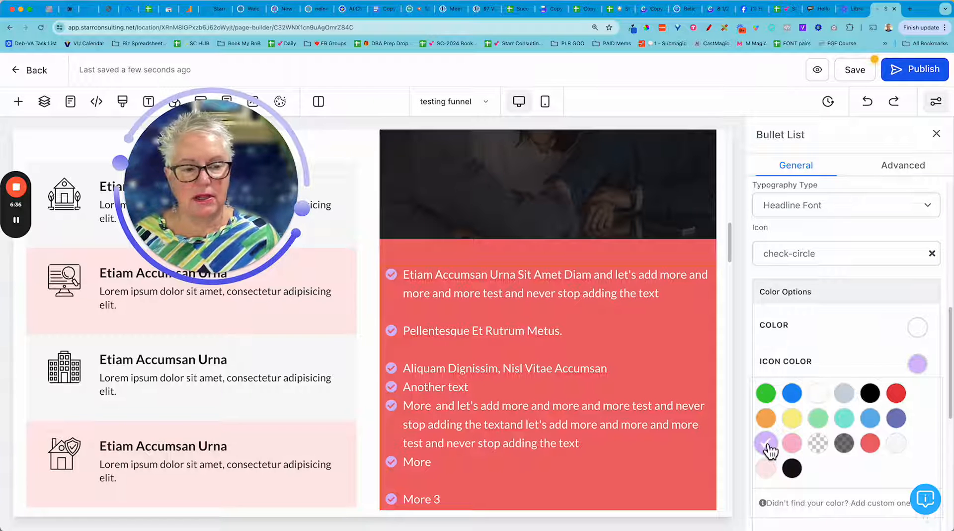
scroll(845, 398, down, 5)
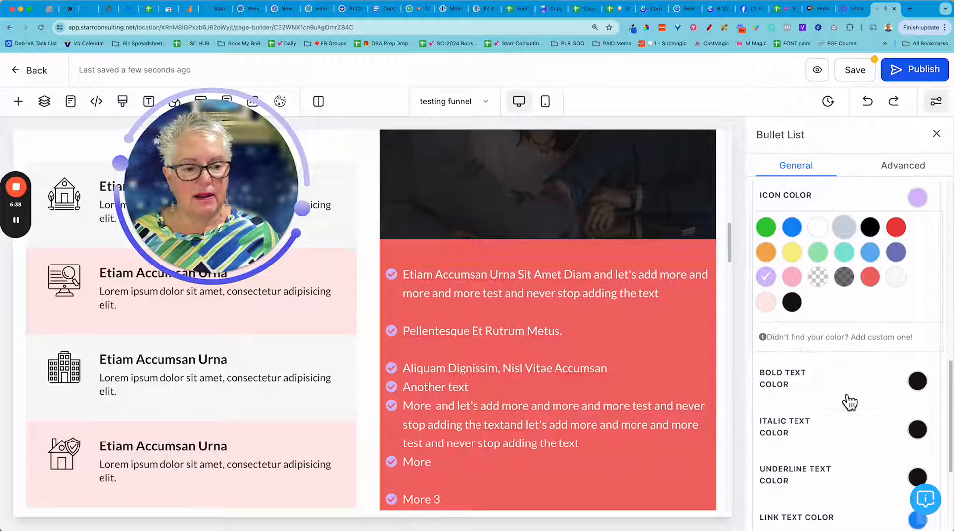
scroll(863, 331, up, 5)
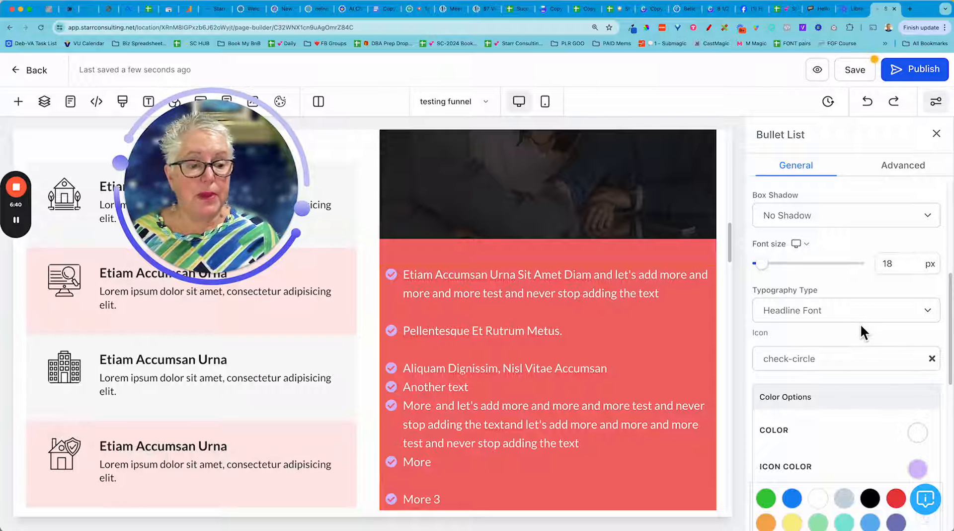
click(917, 433)
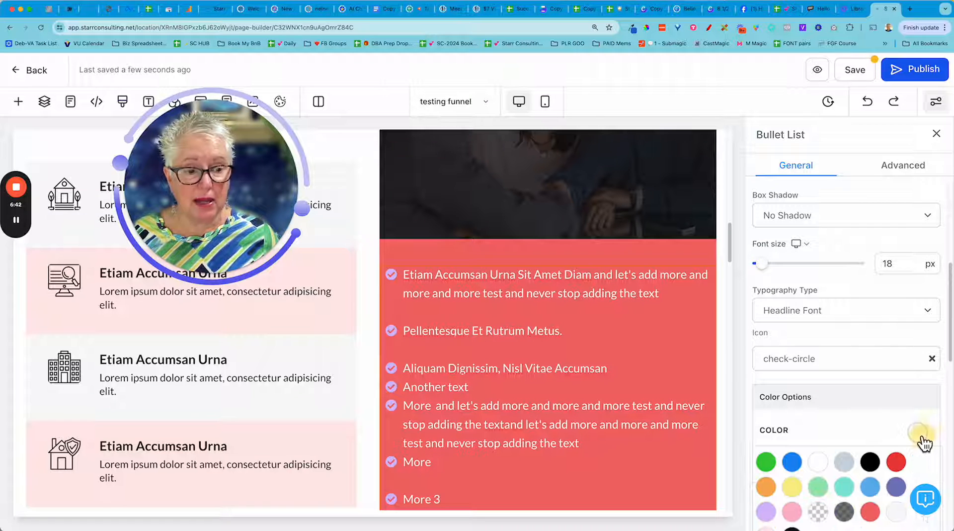
click(824, 487)
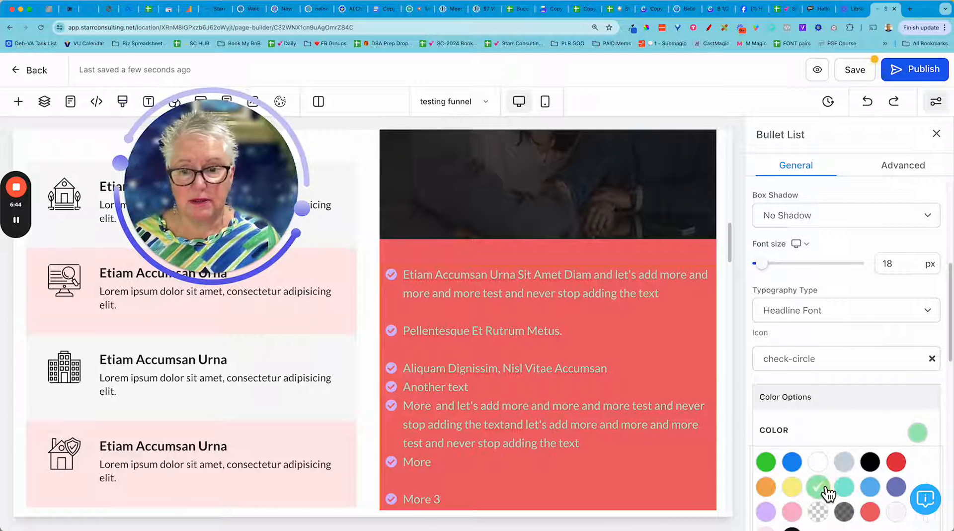
Review the recolored bullet list in the red column from its first item to its last.
scroll(827, 438, down, 3)
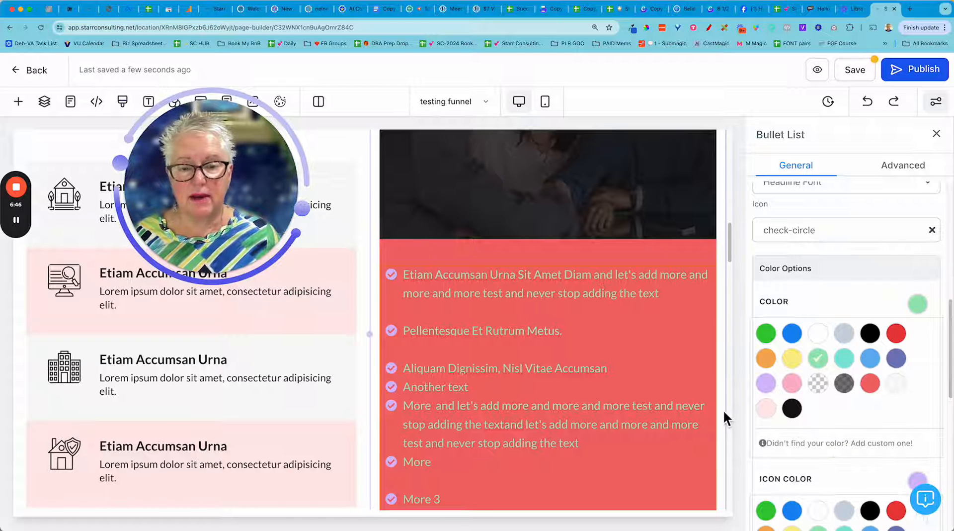
scroll(640, 394, down, 1)
scroll(641, 393, down, 2)
scroll(640, 393, up, 5)
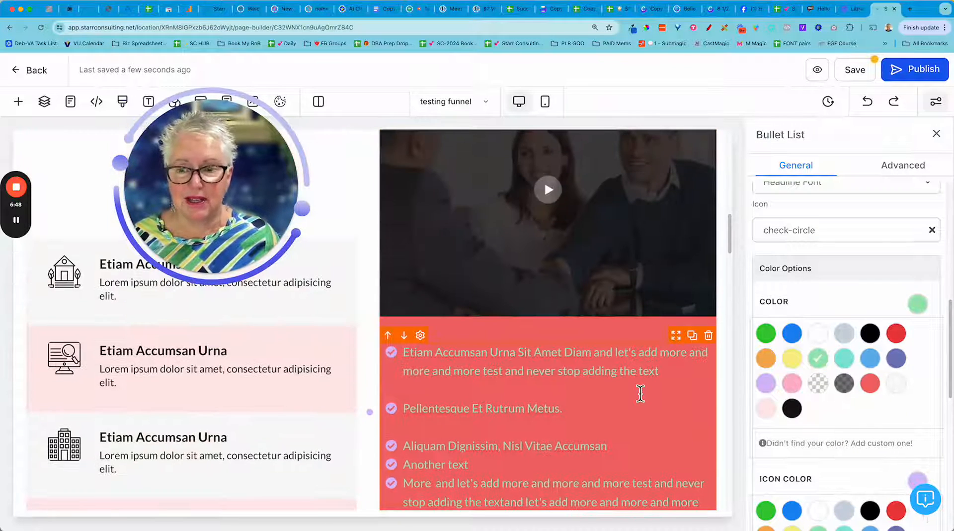
scroll(640, 395, down, 1)
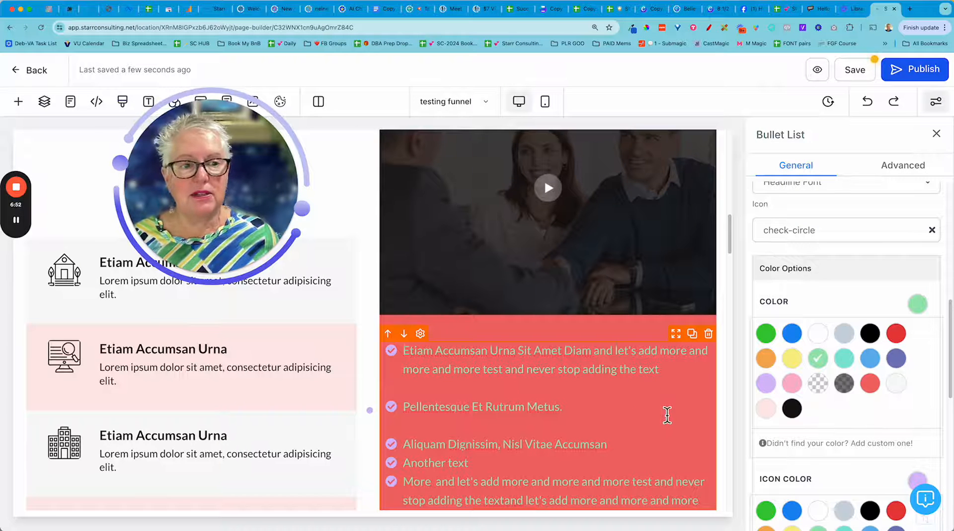
scroll(668, 417, up, 2)
scroll(668, 415, down, 10)
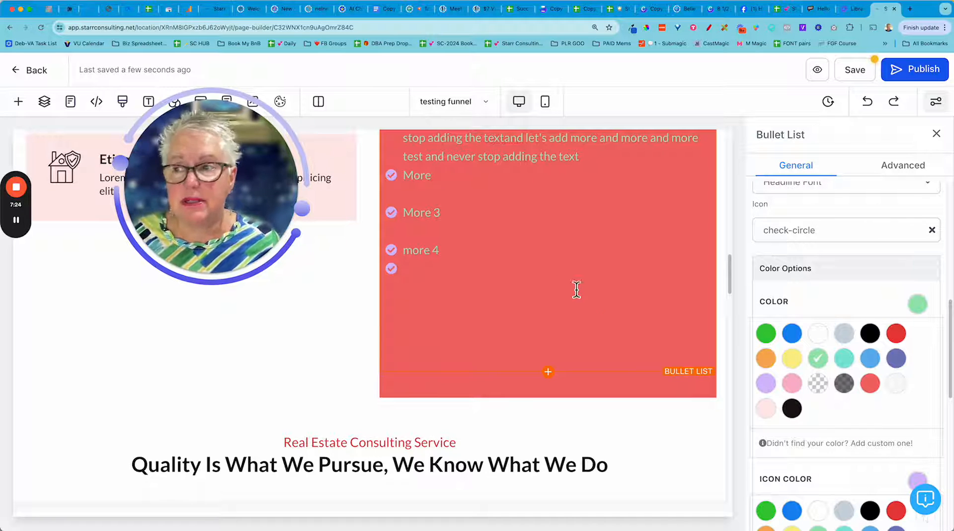
Examine the settings of the first column, its circle image and the third column in the pink three-column row.
click(21, 223)
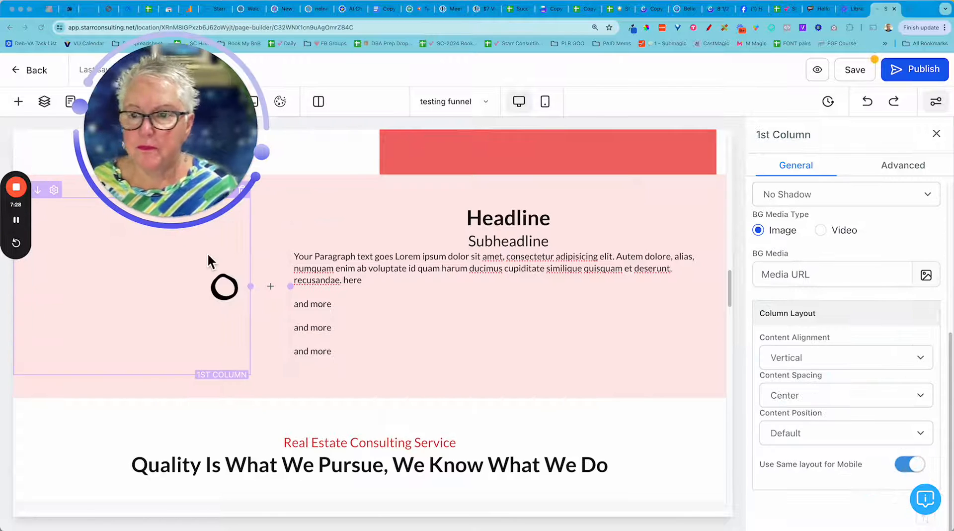
drag(216, 151, 187, 121)
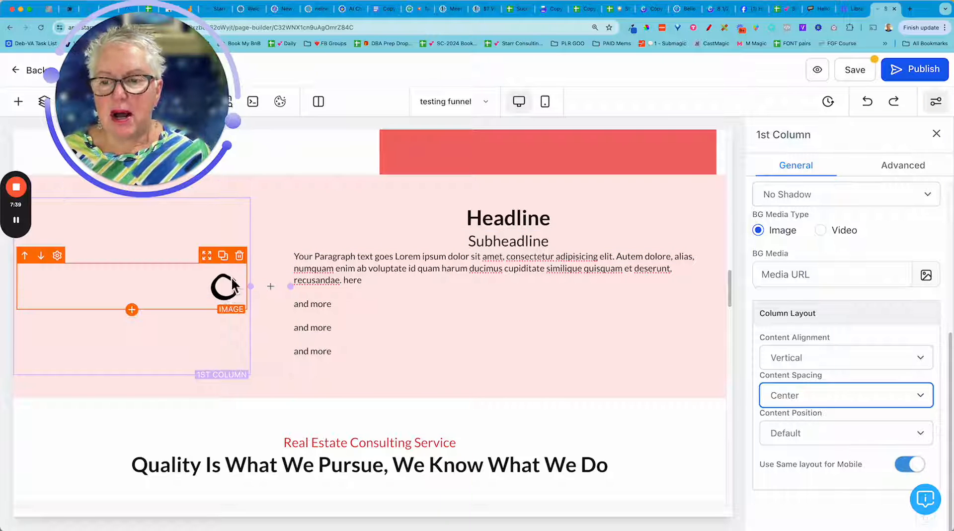
click(190, 296)
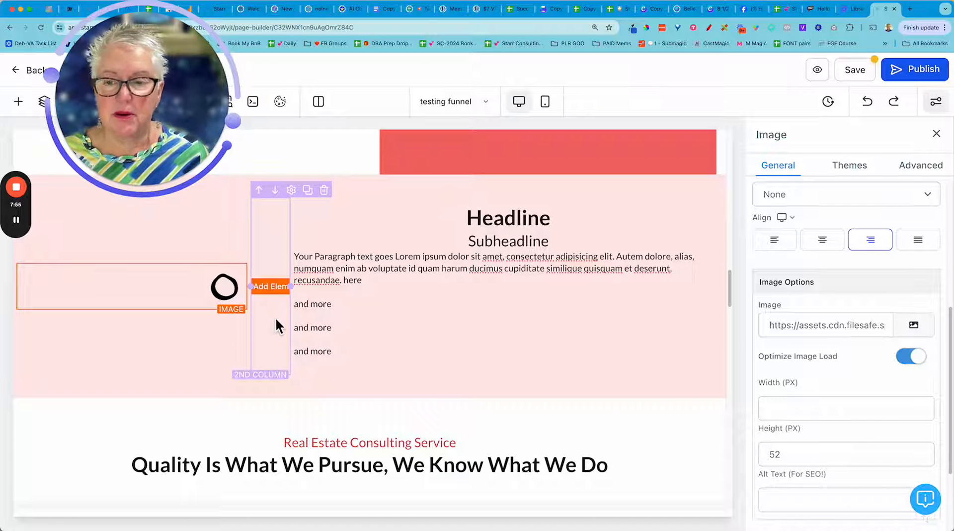
click(421, 201)
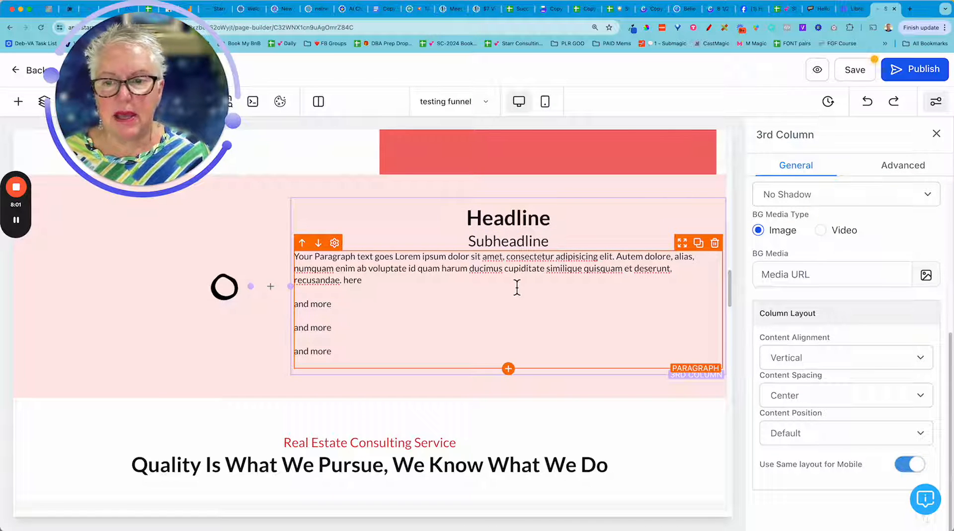
Add a "more" line below the last "and more" of the pink row's paragraph, with blank lines before and after it.
click(488, 316)
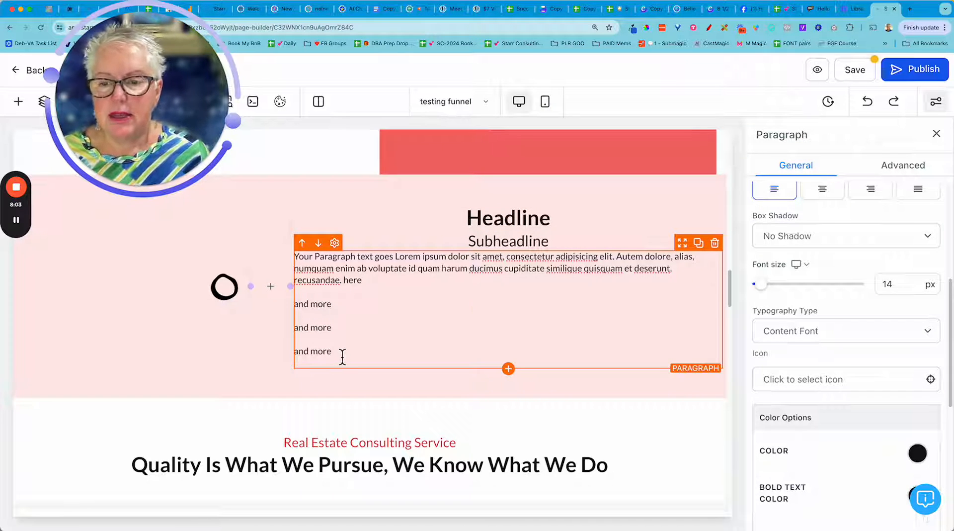
key(Return)
key(Return)
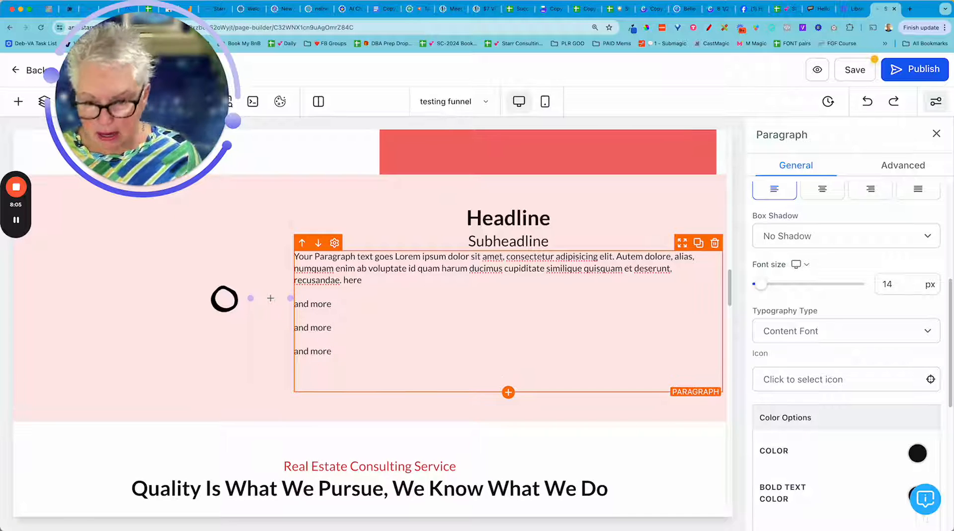
text(more)
key(Return)
key(Return)
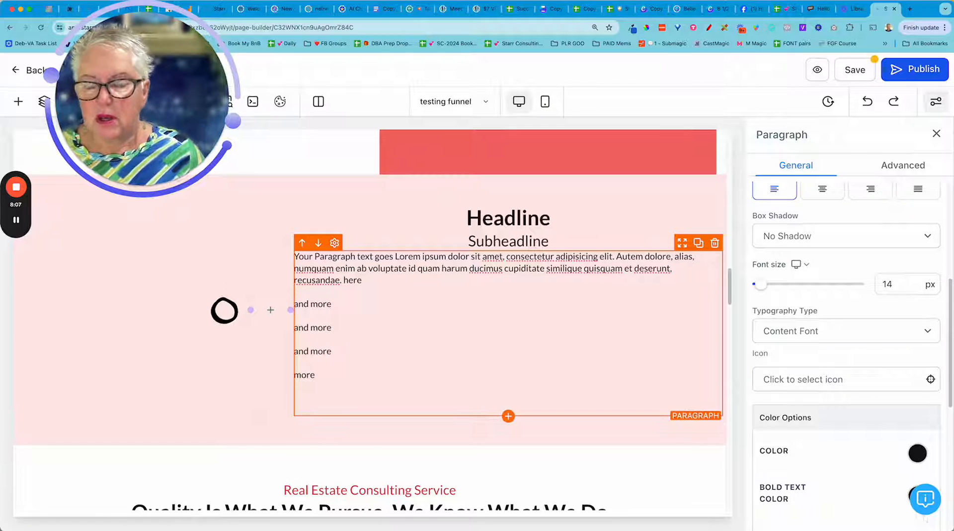
Examine the circle image's general settings, including margin and padding, alignment, and image width and height.
click(199, 305)
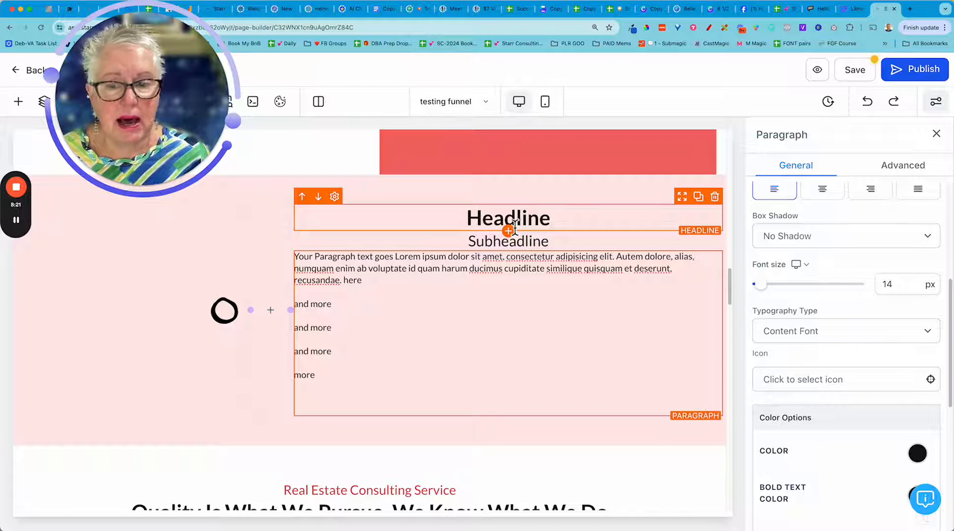
click(206, 316)
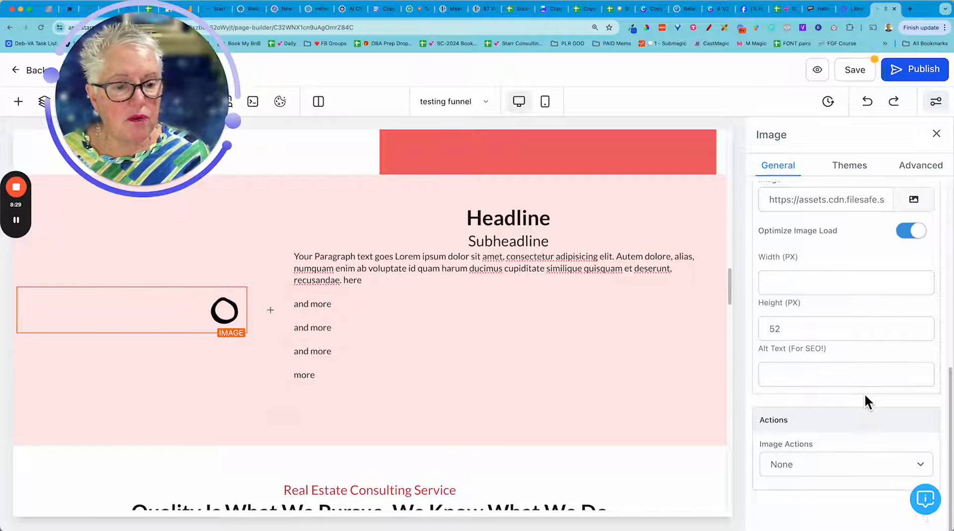
scroll(864, 393, up, 5)
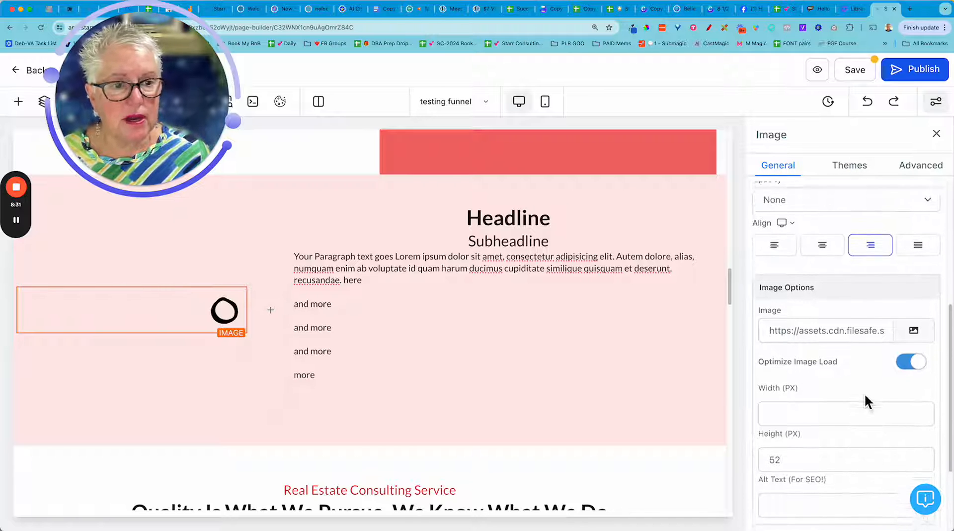
scroll(864, 393, up, 3)
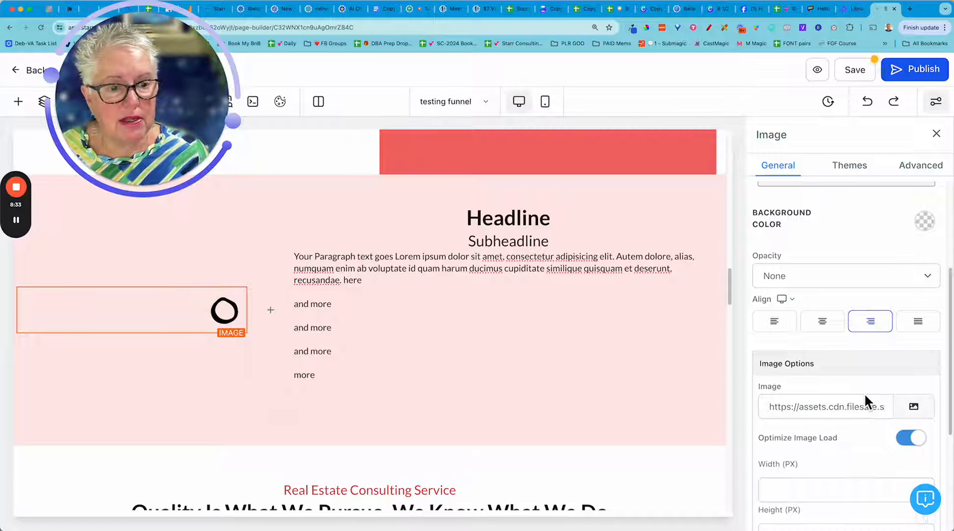
scroll(864, 393, up, 3)
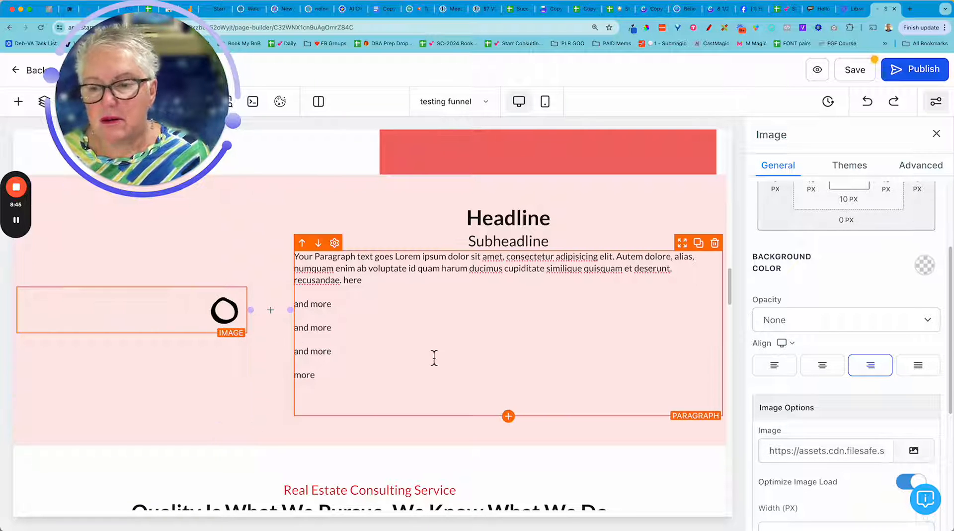
scroll(817, 377, up, 4)
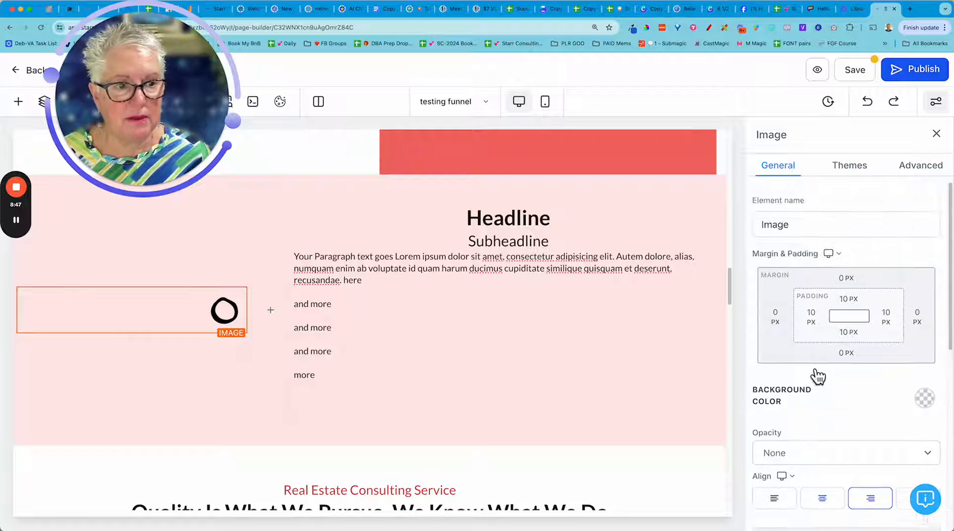
scroll(817, 376, down, 6)
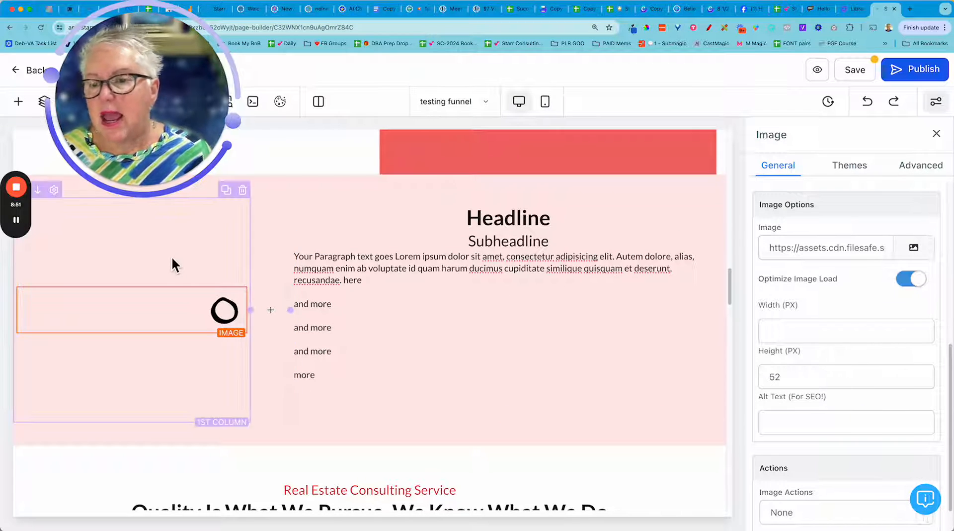
Set the content spacing of the pink row's first column, which holds the circle image, to Left.
click(219, 232)
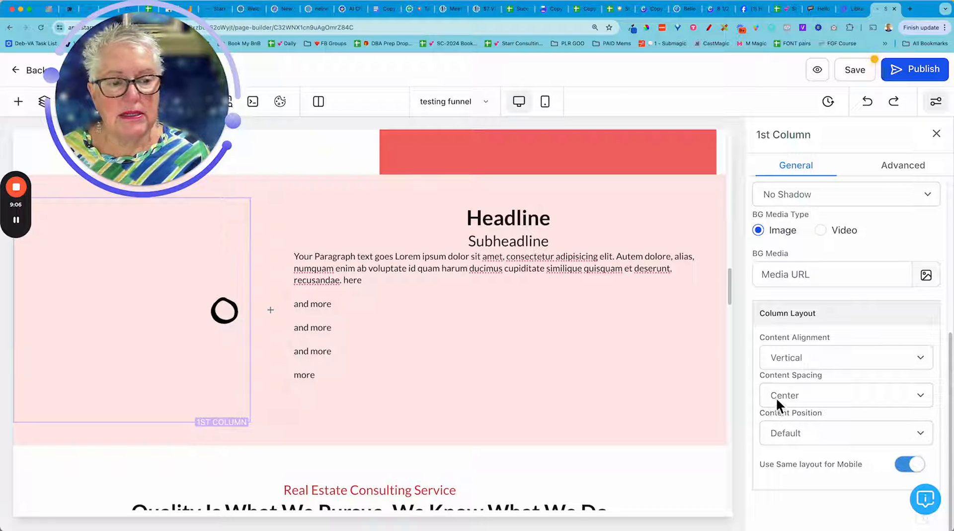
click(819, 398)
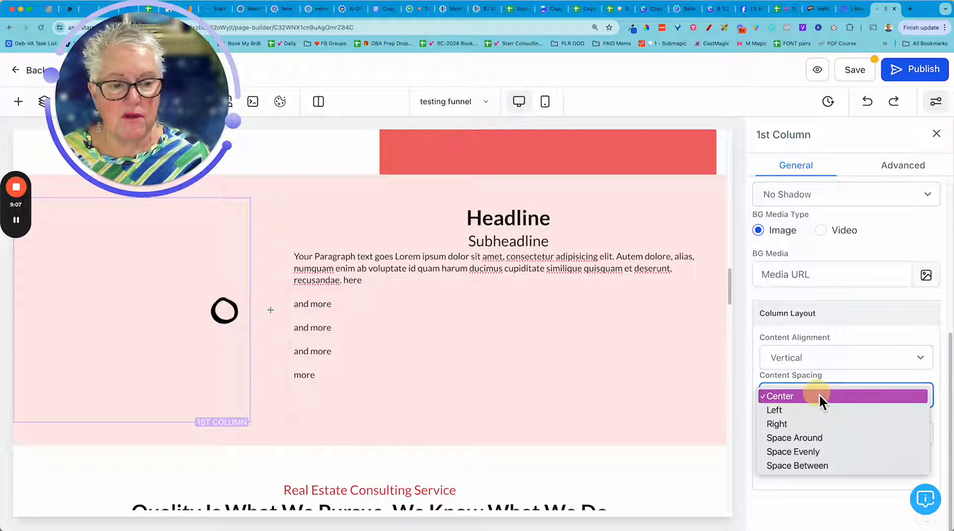
click(796, 410)
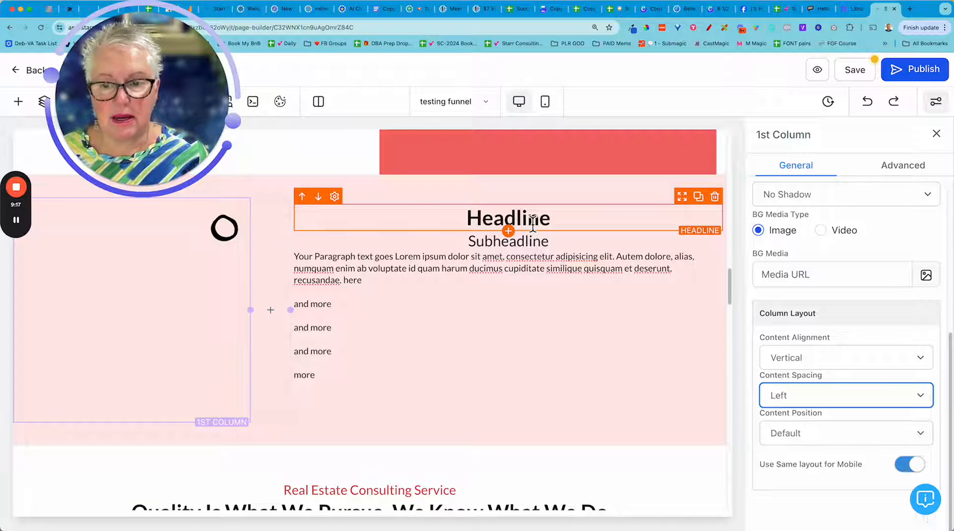
Widen the pink row's first column into the empty second column so the circle image sits closer to the text.
click(412, 391)
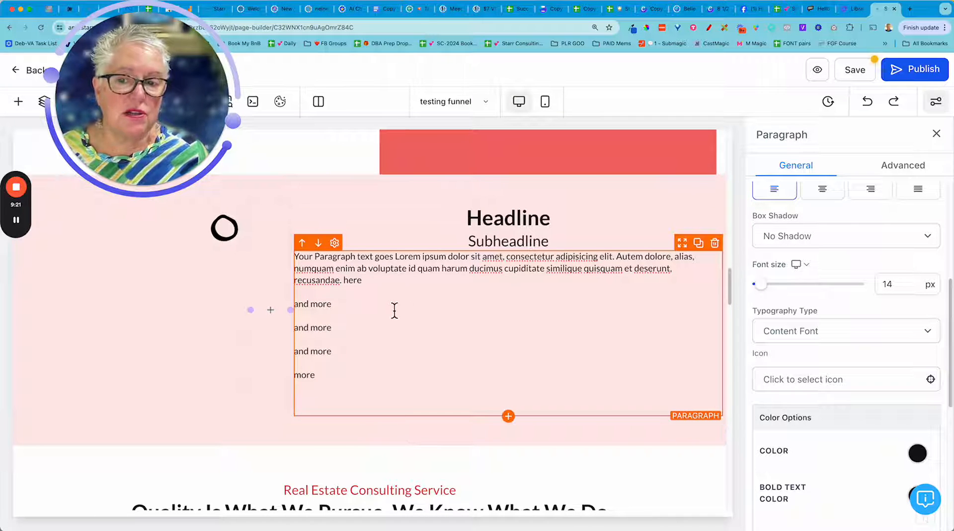
scroll(437, 407, up, 1)
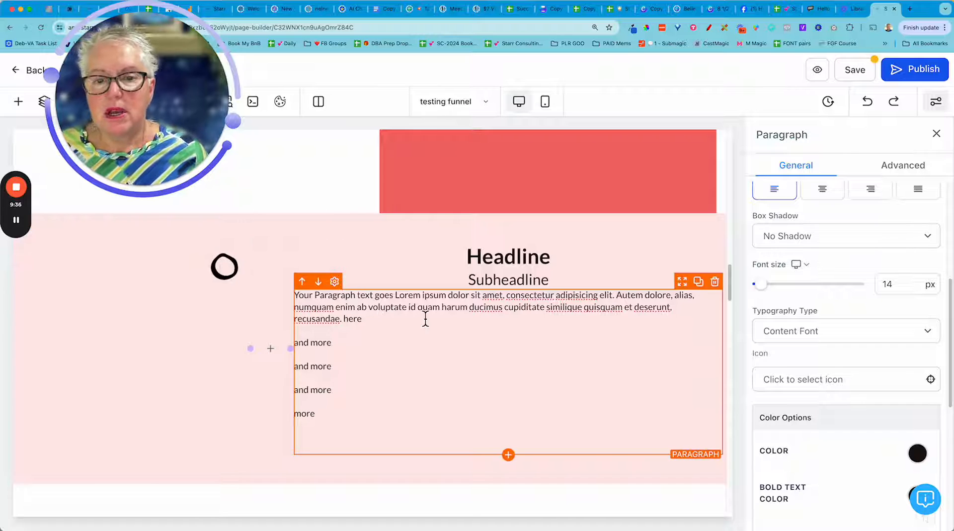
scroll(432, 323, up, 5)
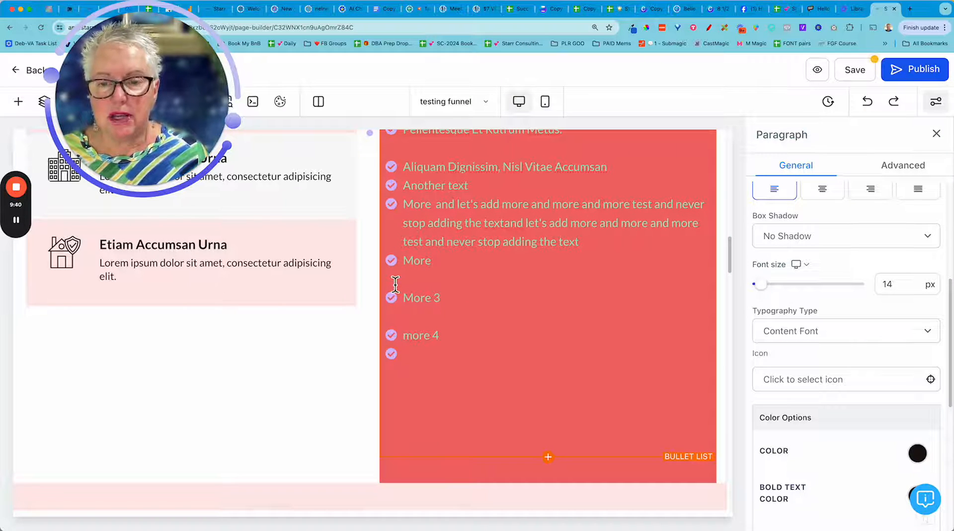
scroll(453, 237, down, 7)
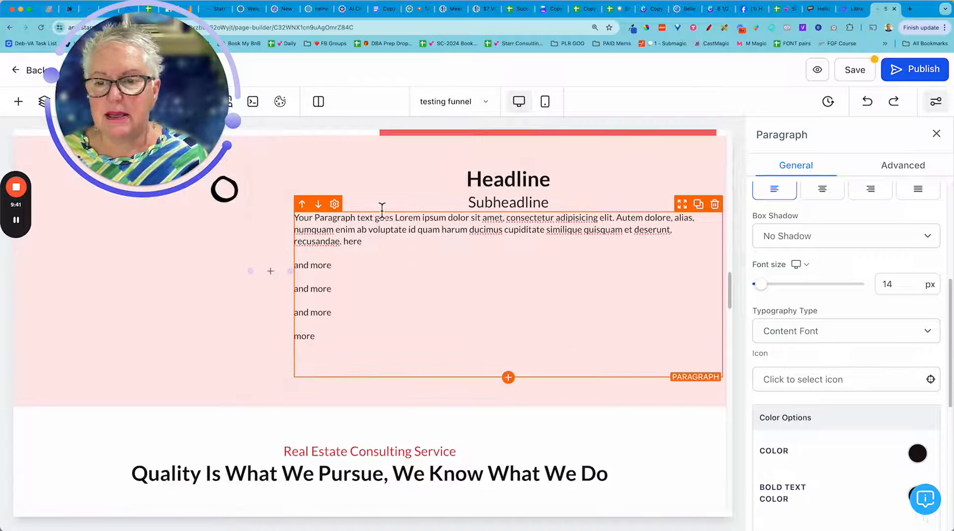
scroll(262, 277, up, 1)
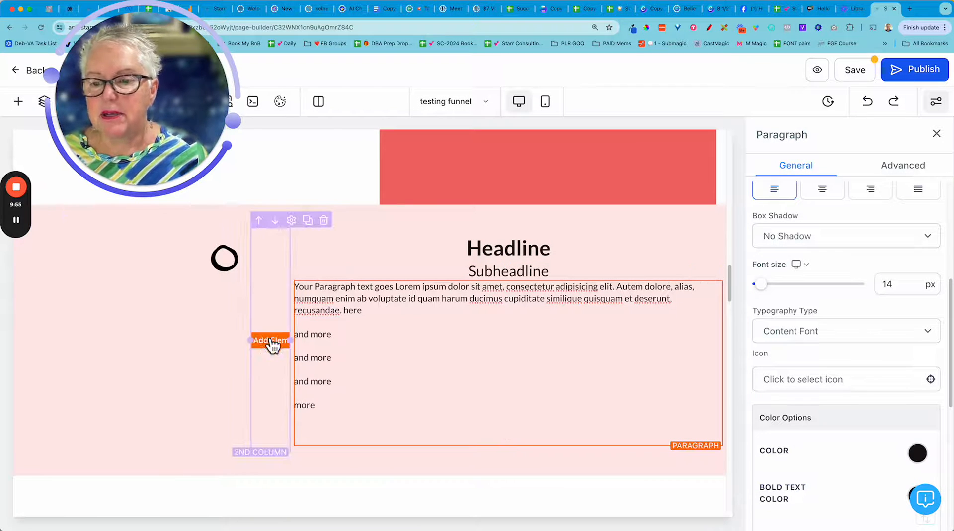
drag(256, 347, 282, 343)
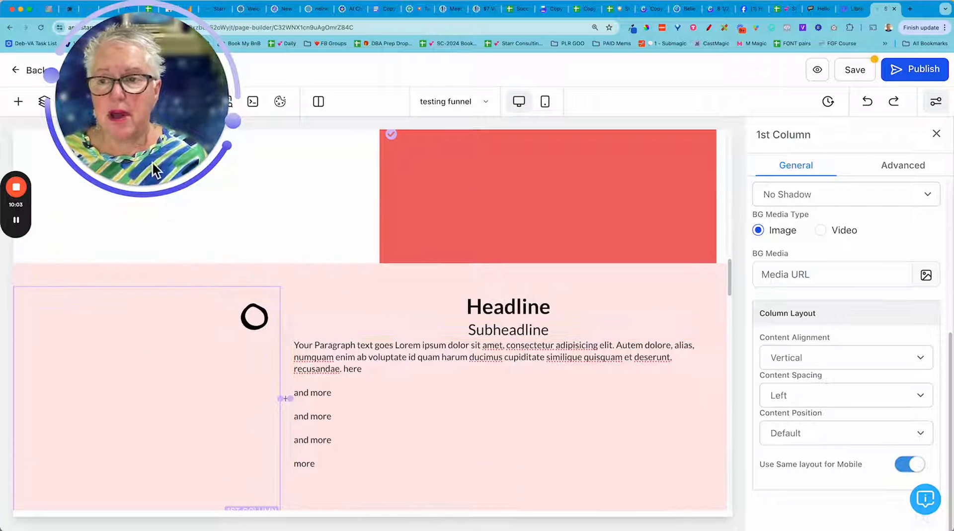
drag(166, 106, 714, 128)
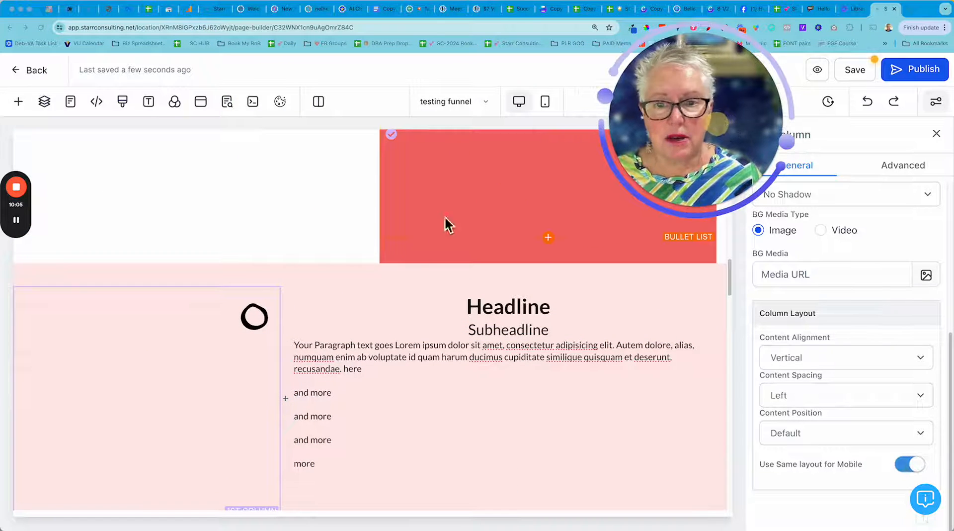
Add an Image Feature element directly below the last "Etiam Accumsan Urna" feature, the one with the house and shield icon.
scroll(354, 246, up, 2)
scroll(353, 247, up, 10)
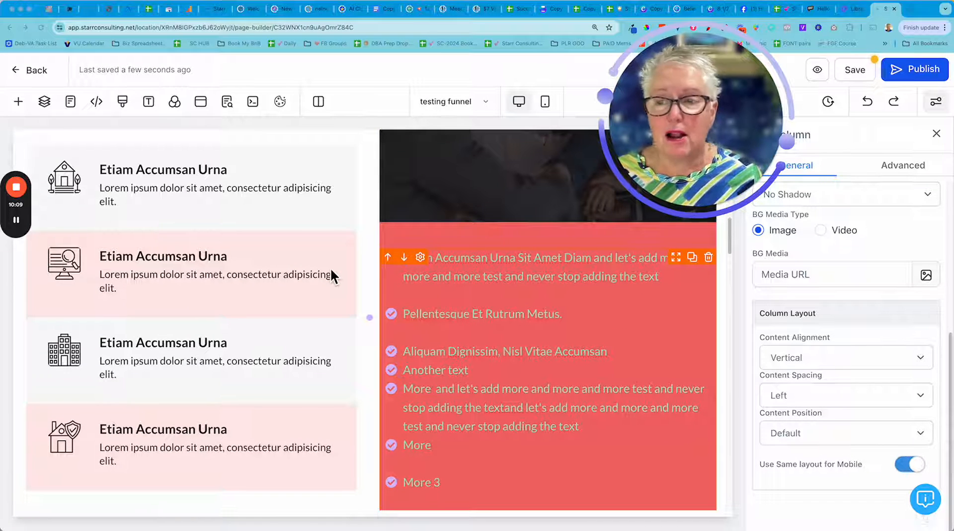
scroll(331, 270, up, 2)
scroll(330, 267, down, 1)
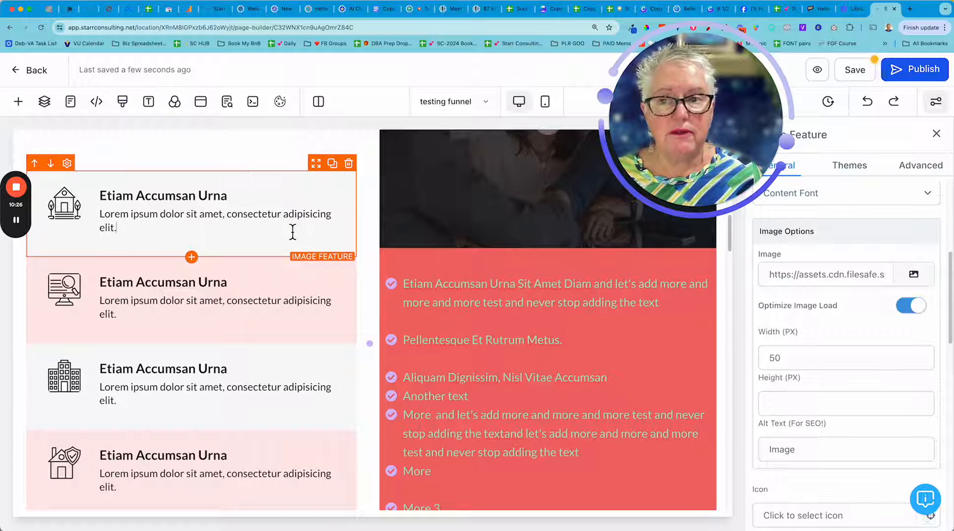
scroll(292, 231, down, 6)
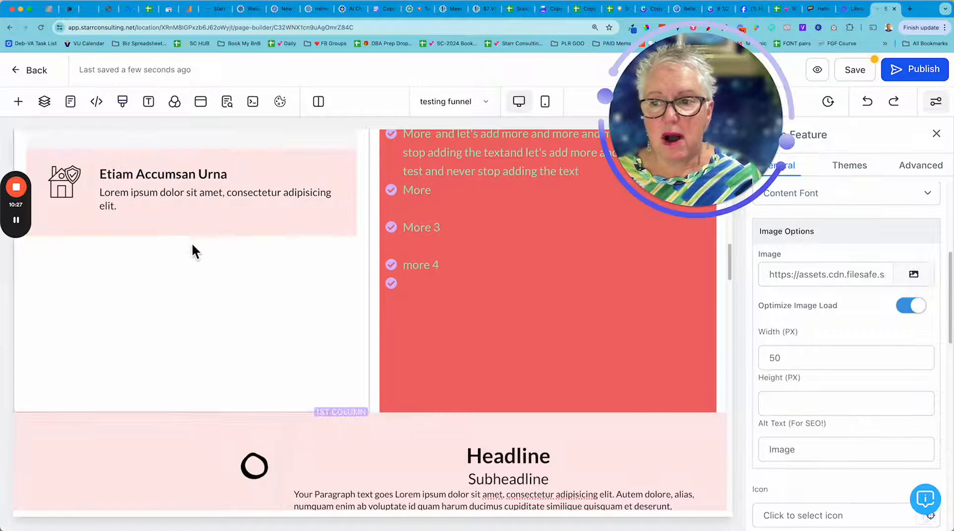
click(193, 237)
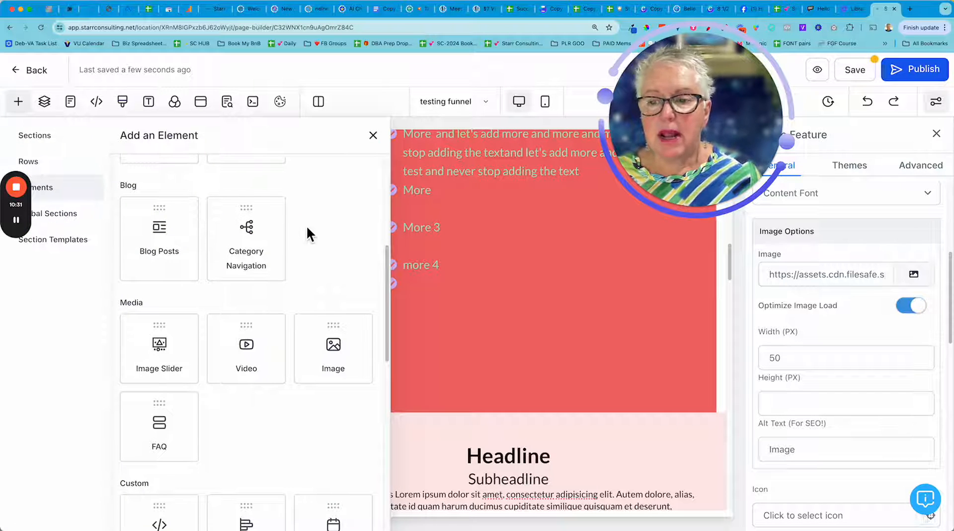
scroll(306, 226, down, 3)
scroll(308, 229, down, 1)
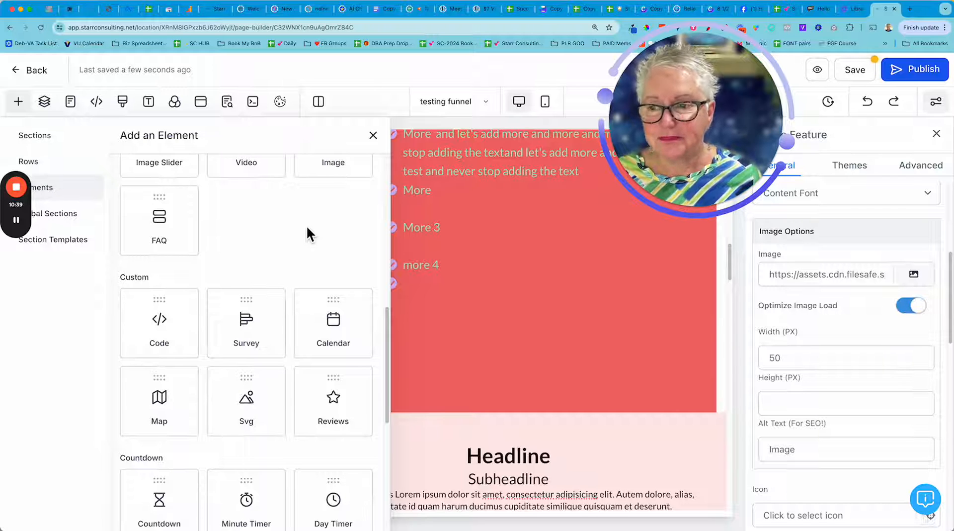
scroll(307, 229, down, 5)
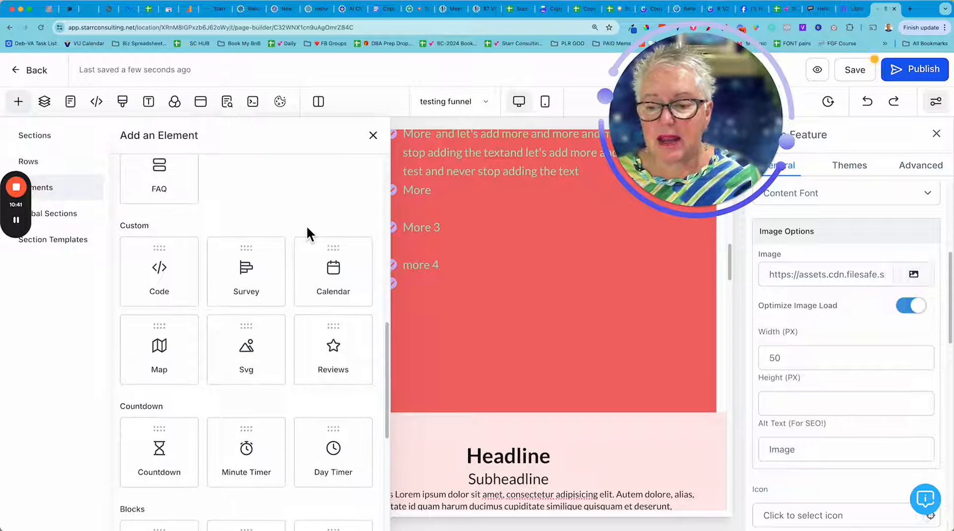
scroll(306, 225, down, 4)
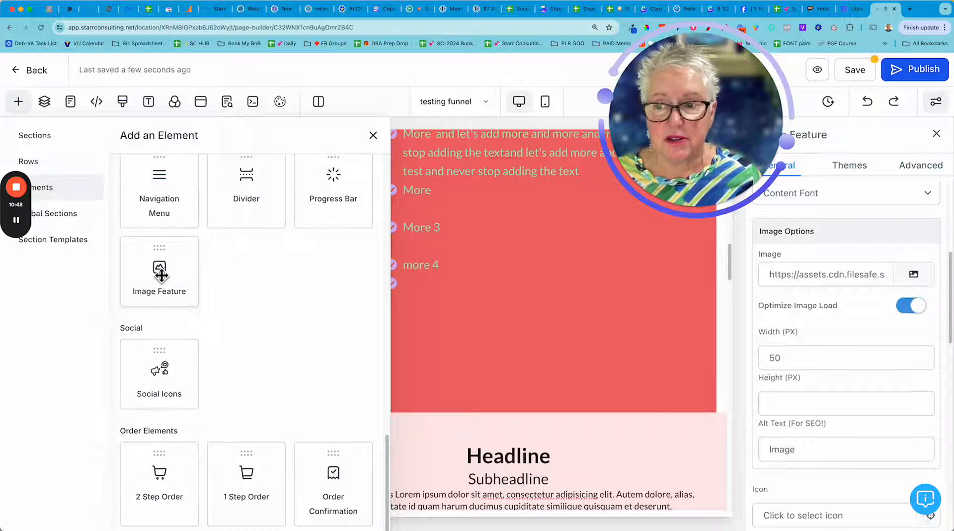
click(160, 275)
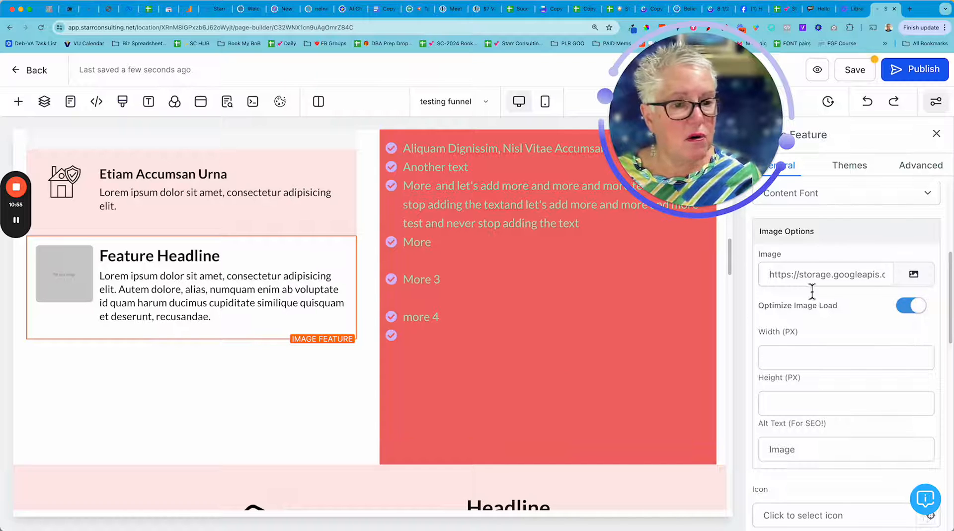
Replace the new image feature's placeholder image with element-15.svg from the ICONS media folder.
click(914, 279)
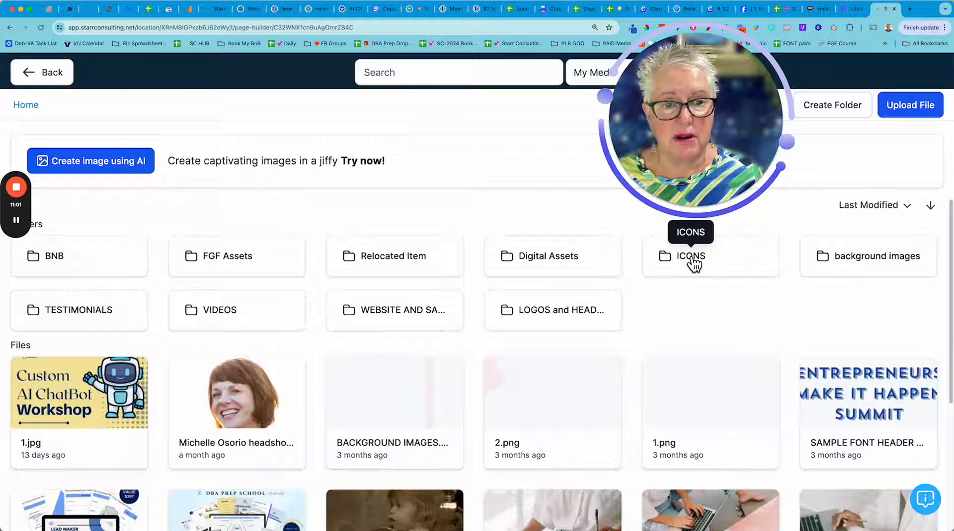
click(693, 262)
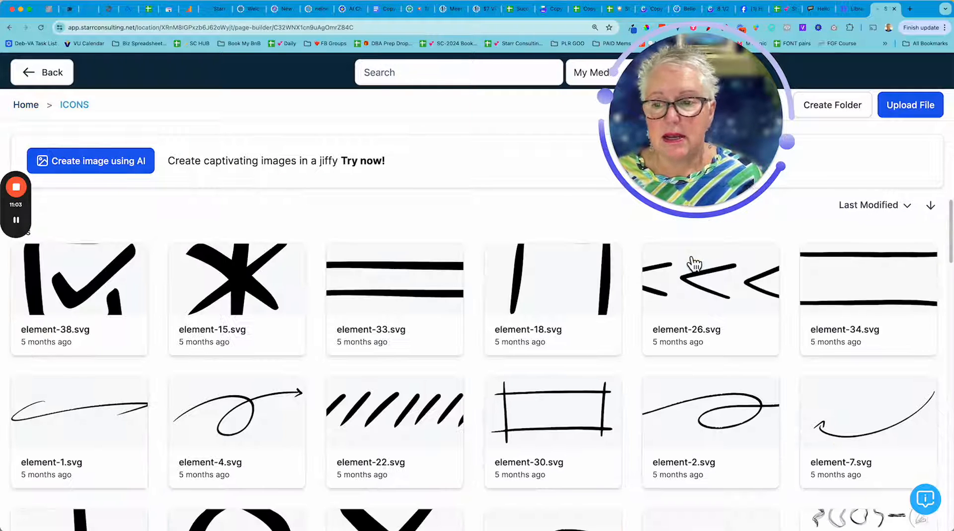
click(259, 281)
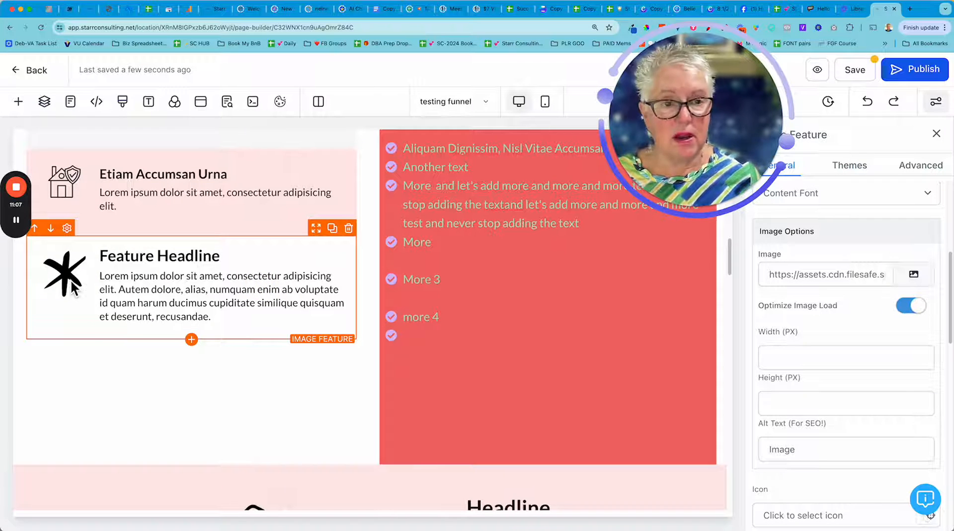
Replace the new image feature's headline text with "My First Heading".
click(170, 262)
triple_click(173, 264)
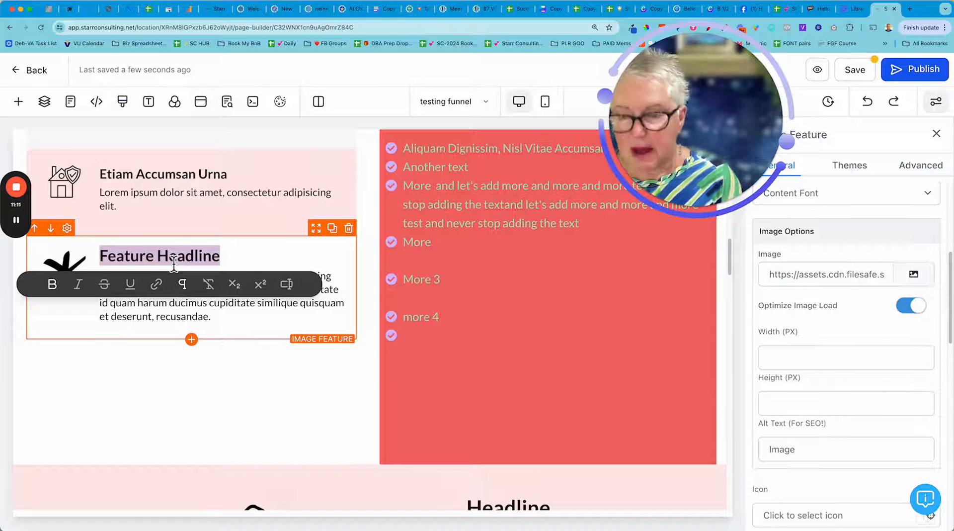
text(My )
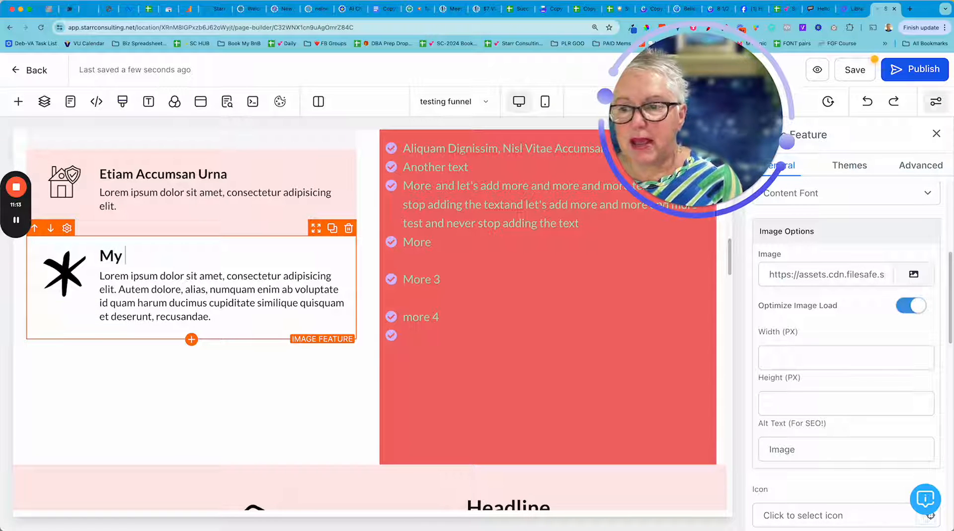
text(First Heading)
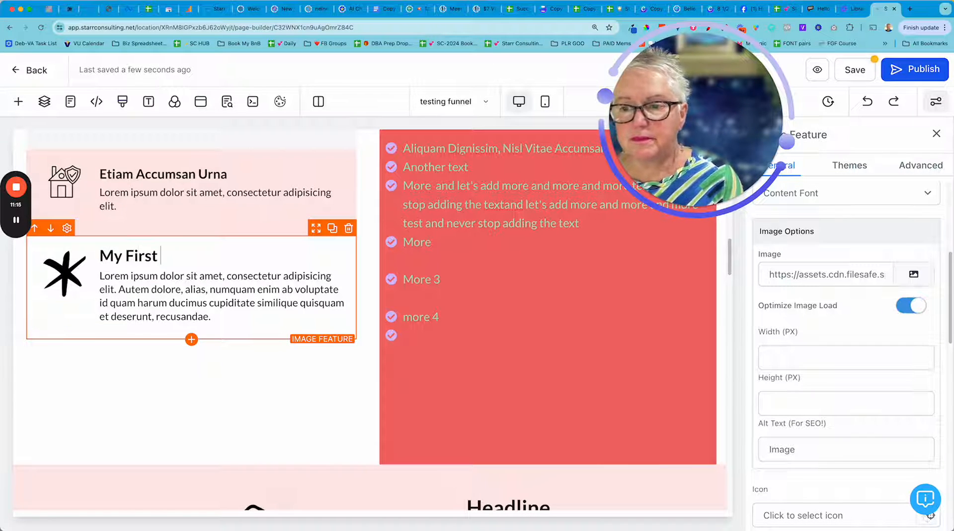
Make the words "numquam" and "Autem" bold in the new image feature's description.
click(200, 302)
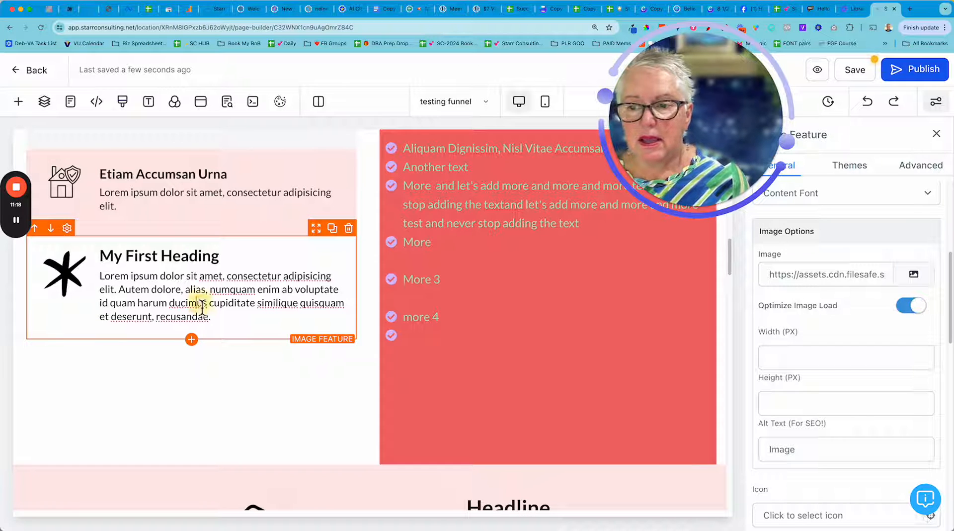
drag(196, 294, 200, 294)
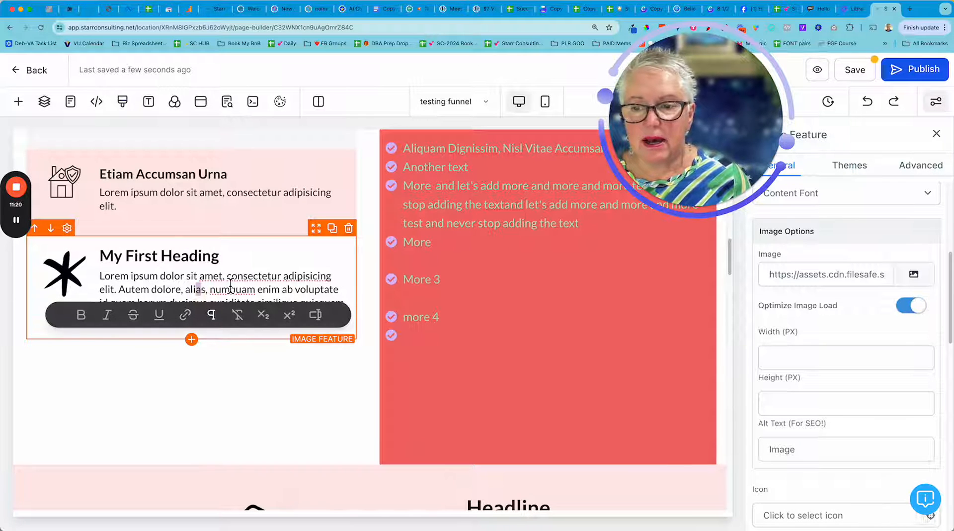
click(253, 262)
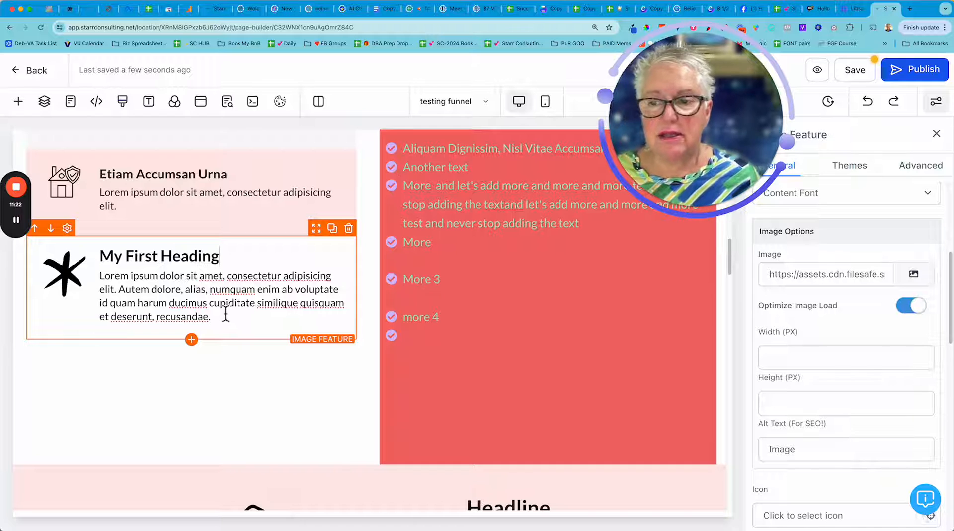
click(261, 293)
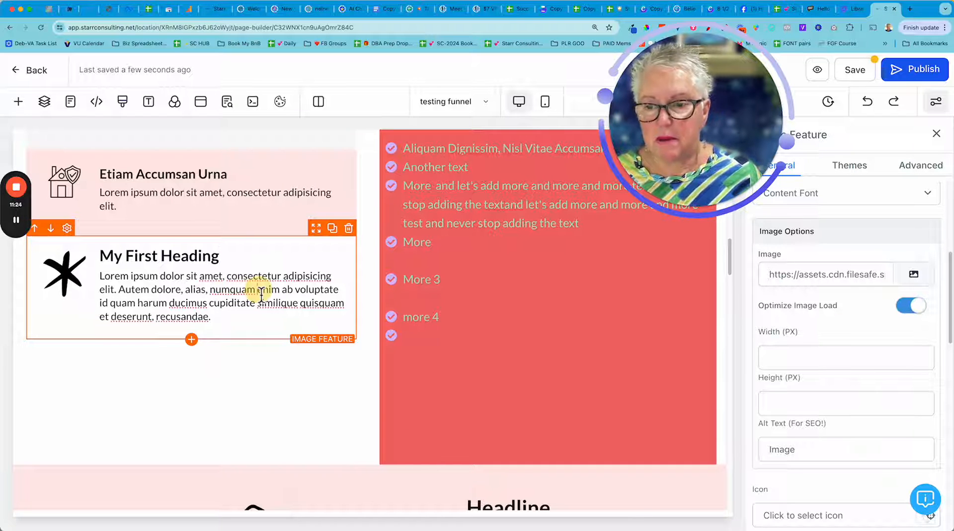
double_click(237, 290)
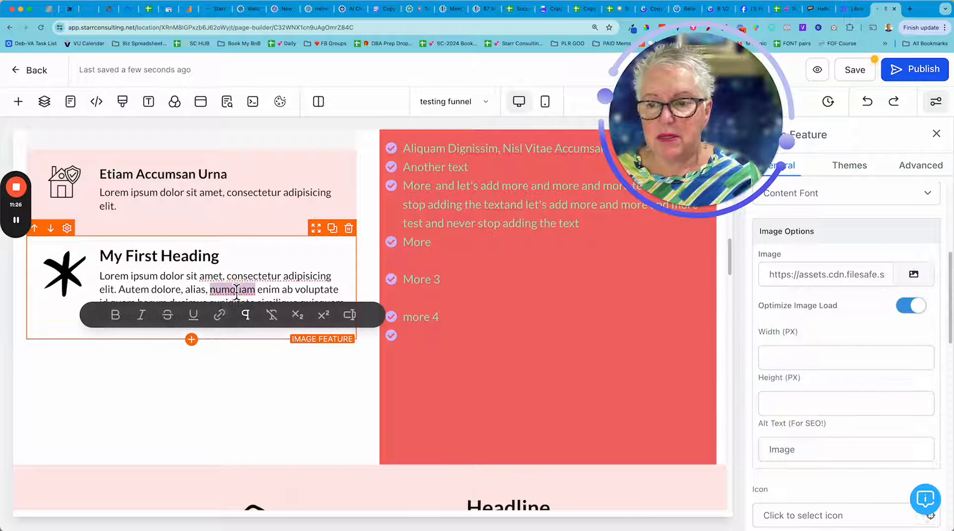
click(116, 314)
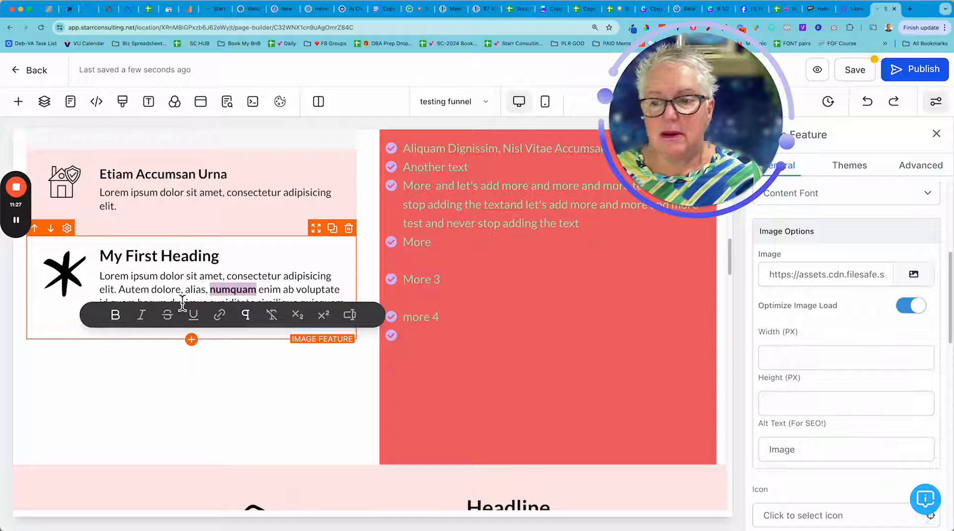
double_click(146, 290)
click(52, 315)
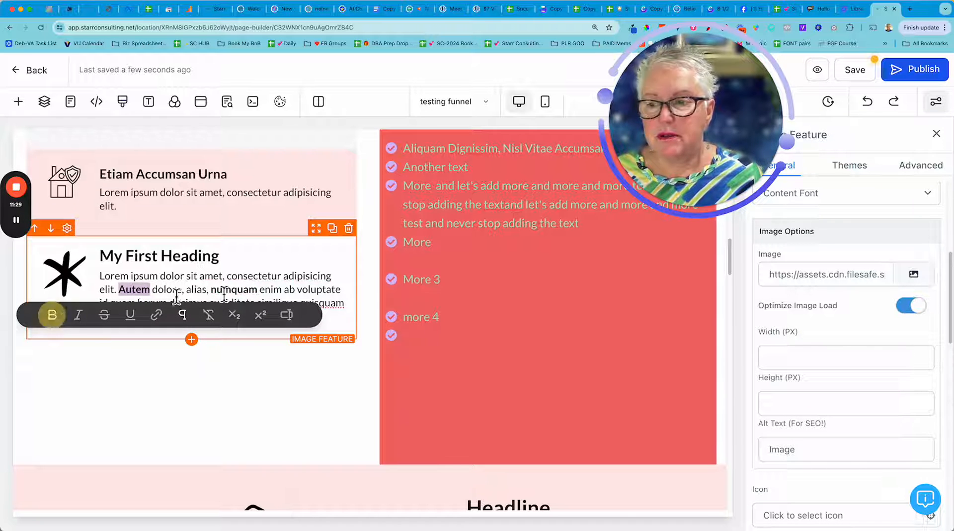
click(243, 373)
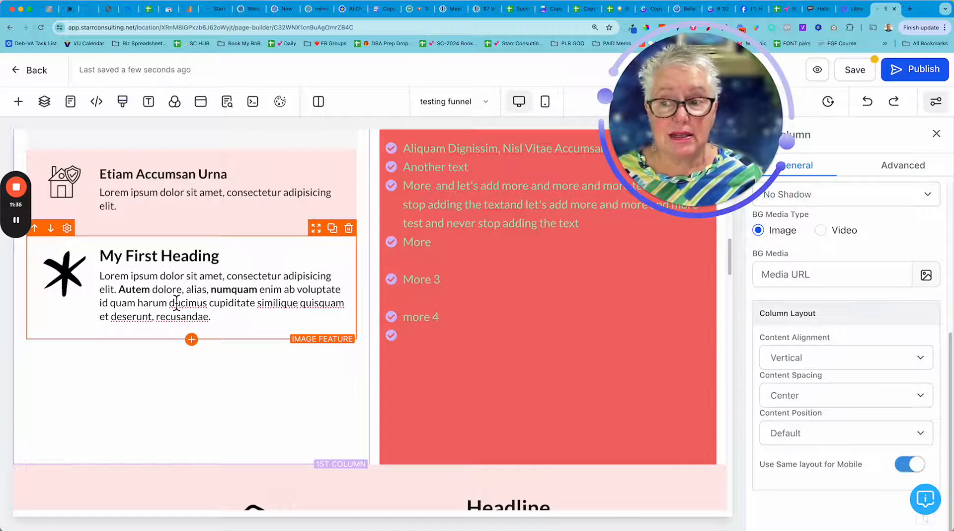
scroll(177, 302, down, 5)
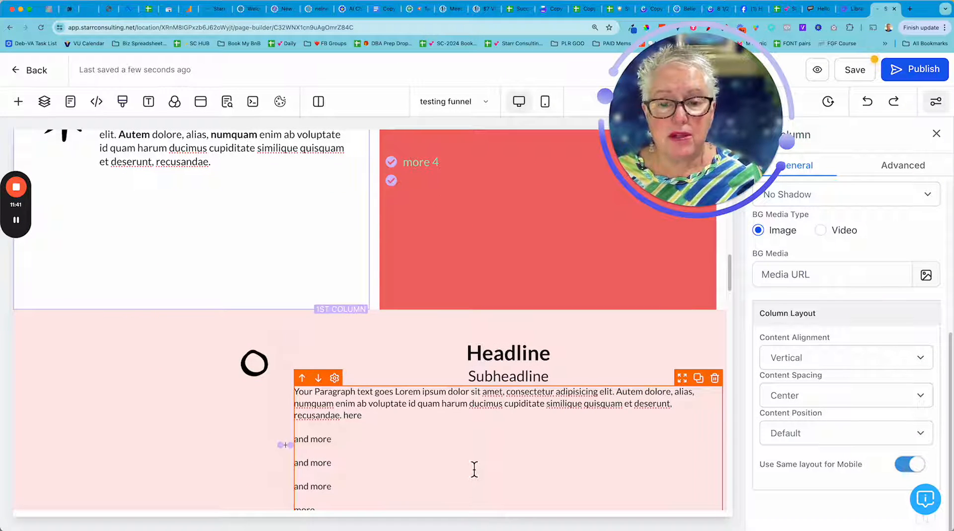
scroll(474, 469, down, 4)
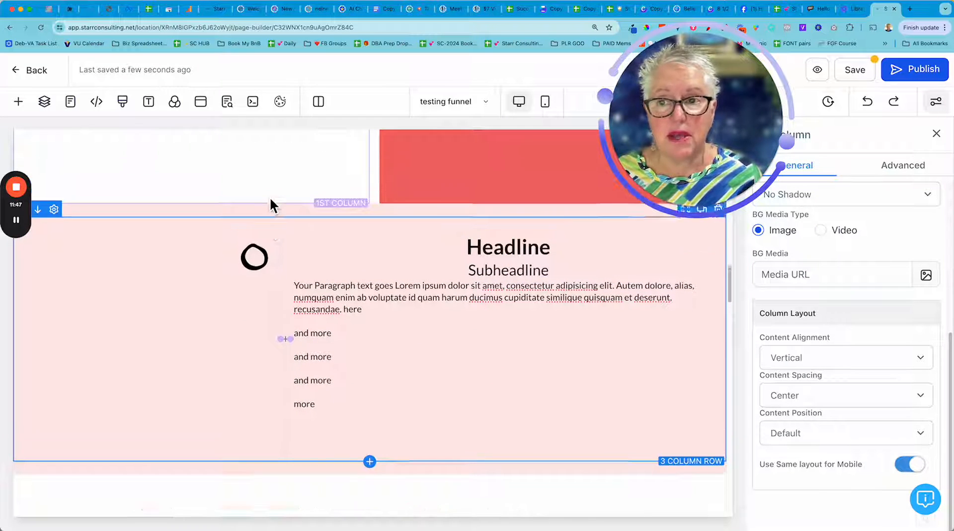
scroll(271, 200, up, 10)
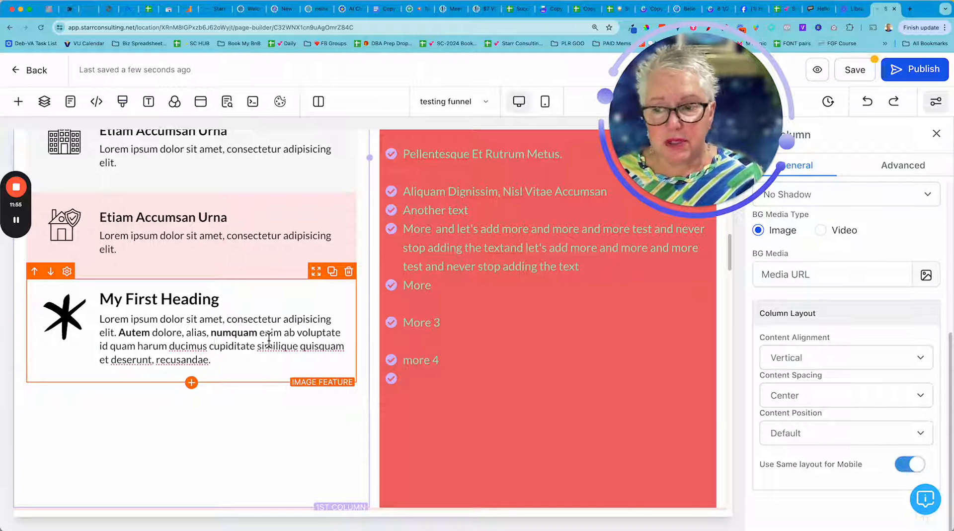
Clone the "My First Heading" image feature and change the copy's headline to "My 2nd Heading".
click(332, 273)
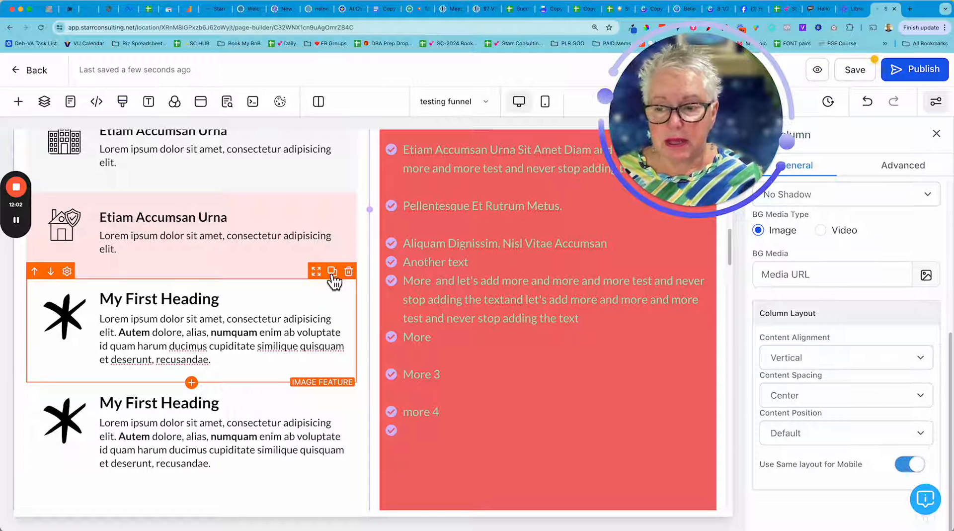
double_click(152, 407)
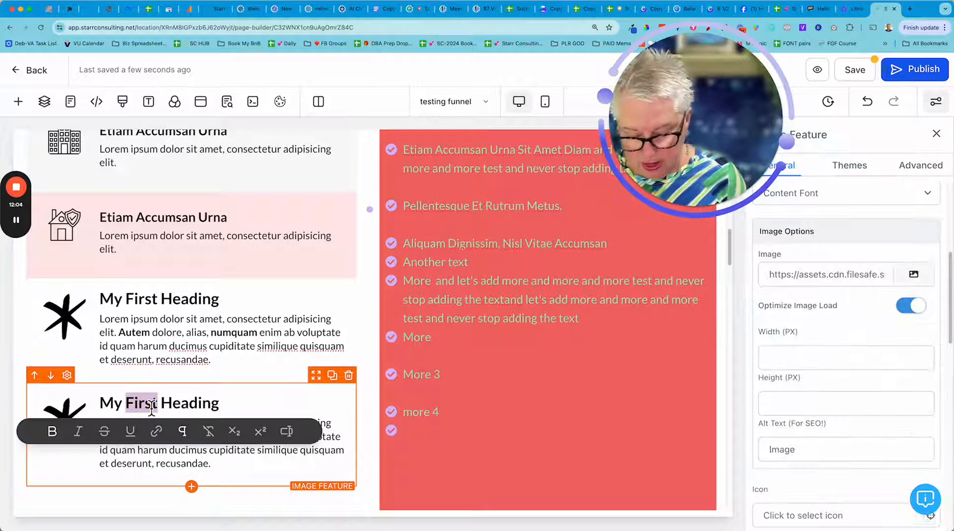
text(2nd)
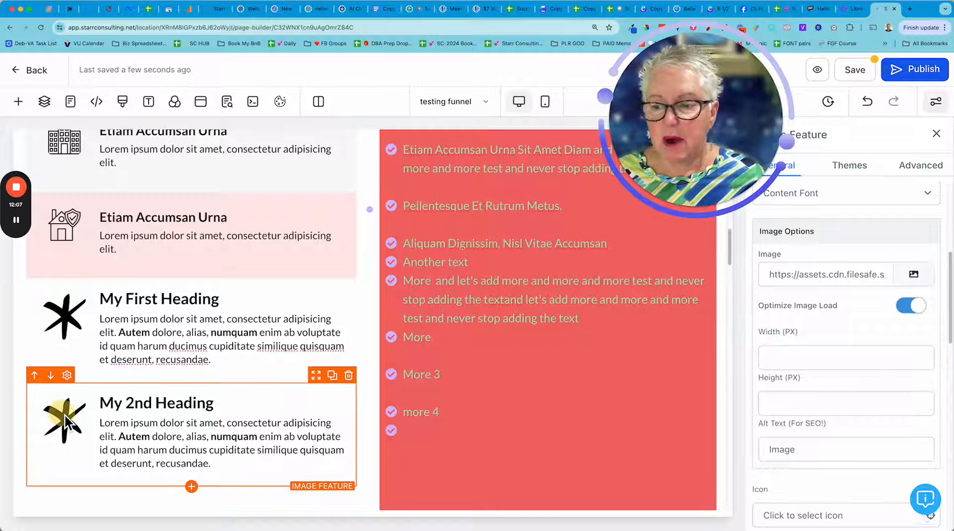
Replace the image in the "My 2nd Heading" feature with the heart element-39.svg from the ICONS media folder.
click(914, 277)
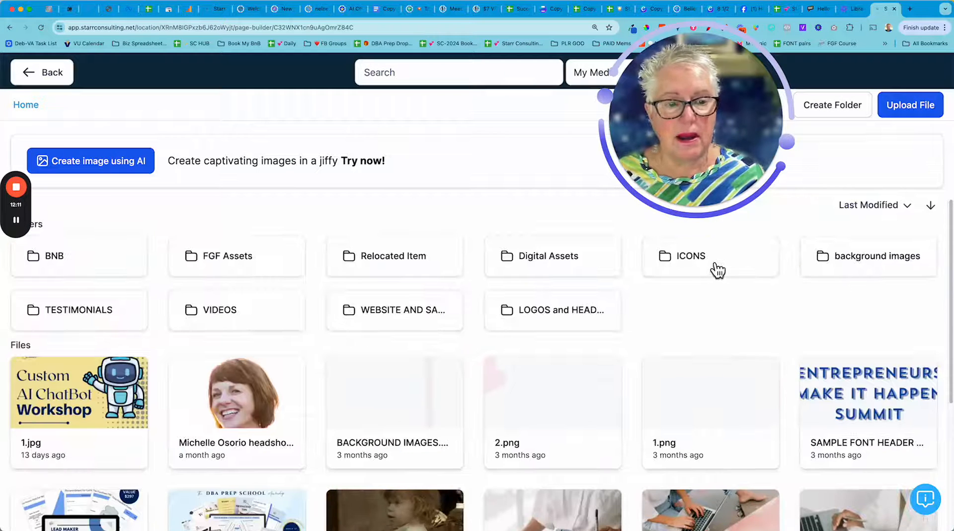
click(717, 269)
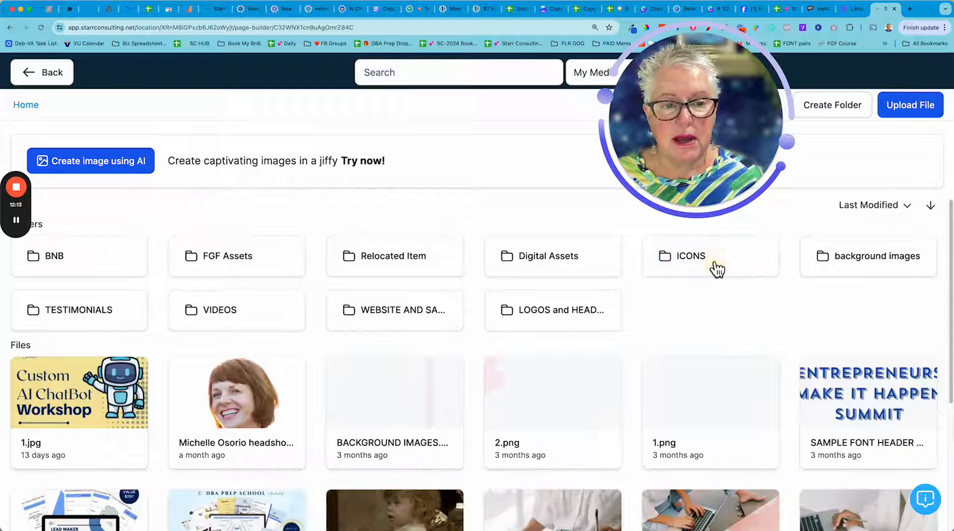
scroll(477, 304, down, 7)
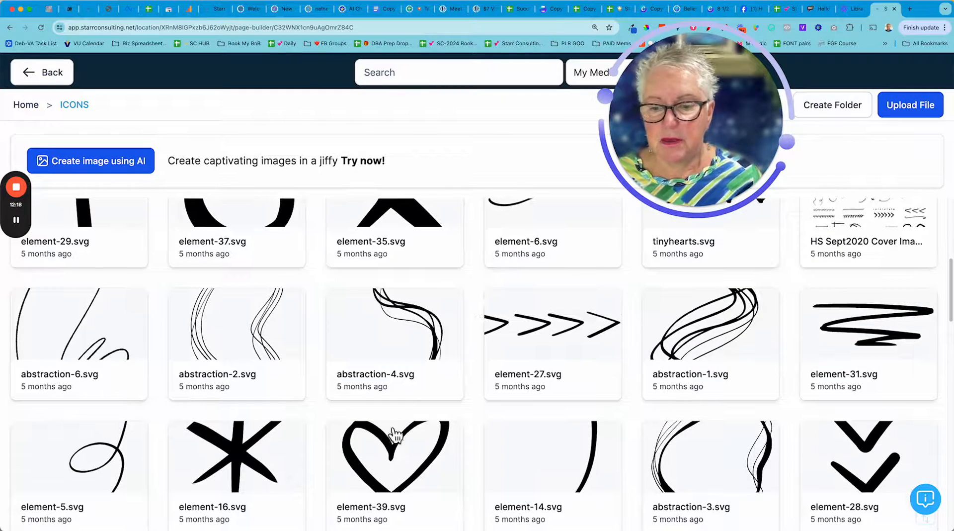
click(396, 450)
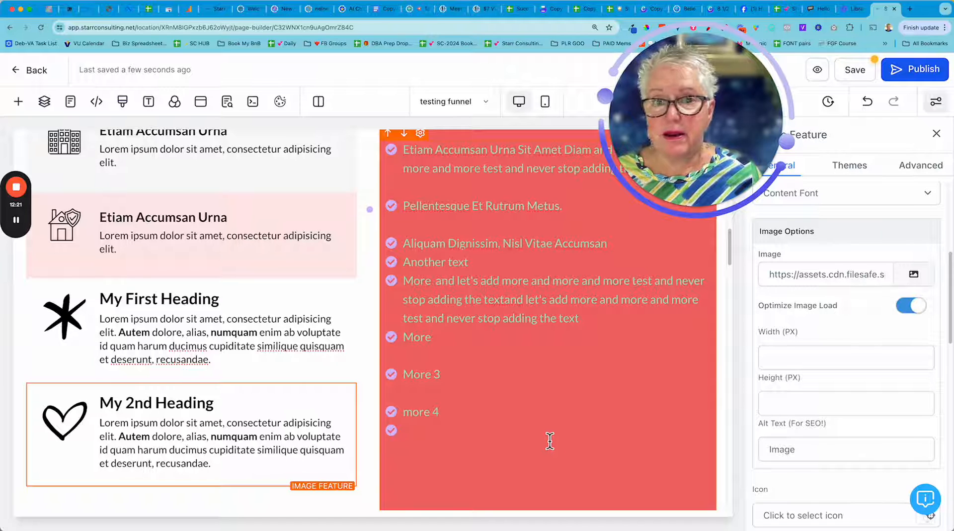
Review the page's icon-and-text layouts, comparing the checkmark bullet lists, the multi-column icon rows and the two new image features.
scroll(528, 426, down, 3)
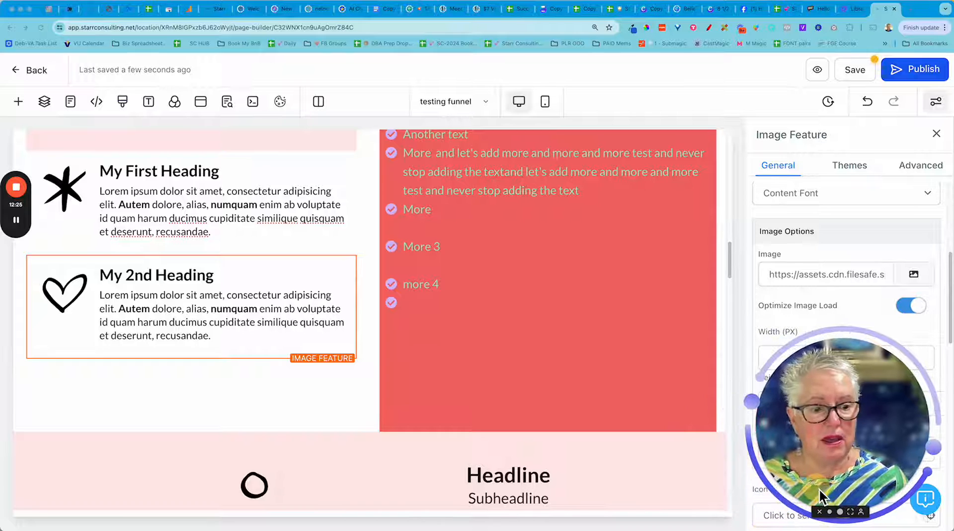
scroll(288, 337, up, 1)
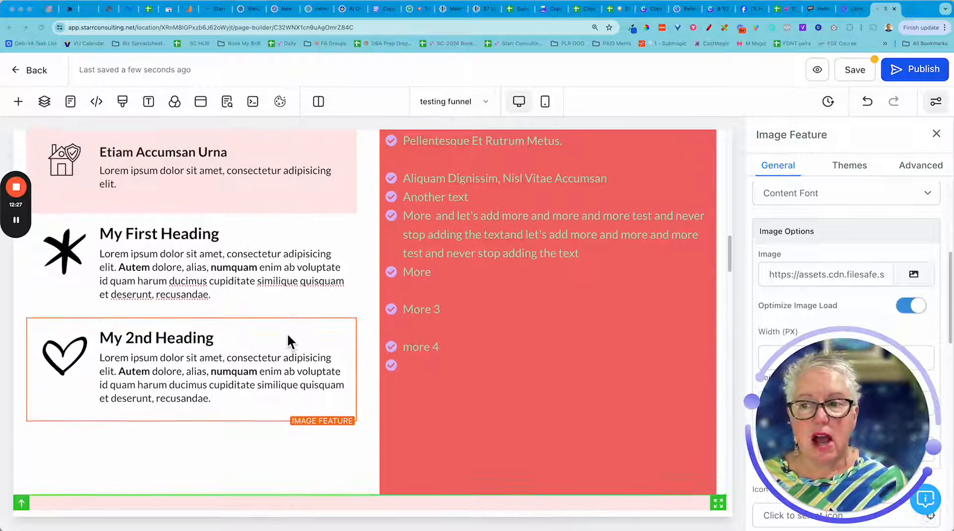
scroll(287, 332, up, 1)
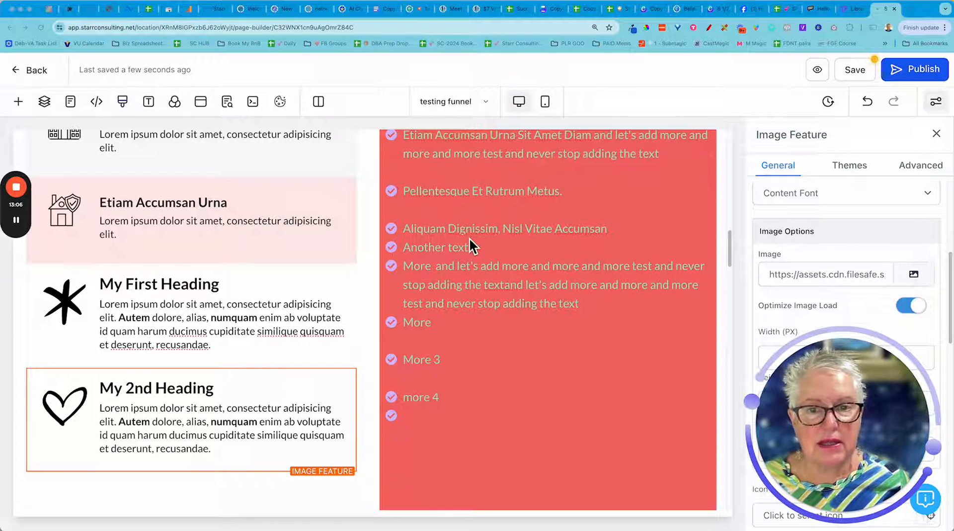
scroll(469, 241, up, 3)
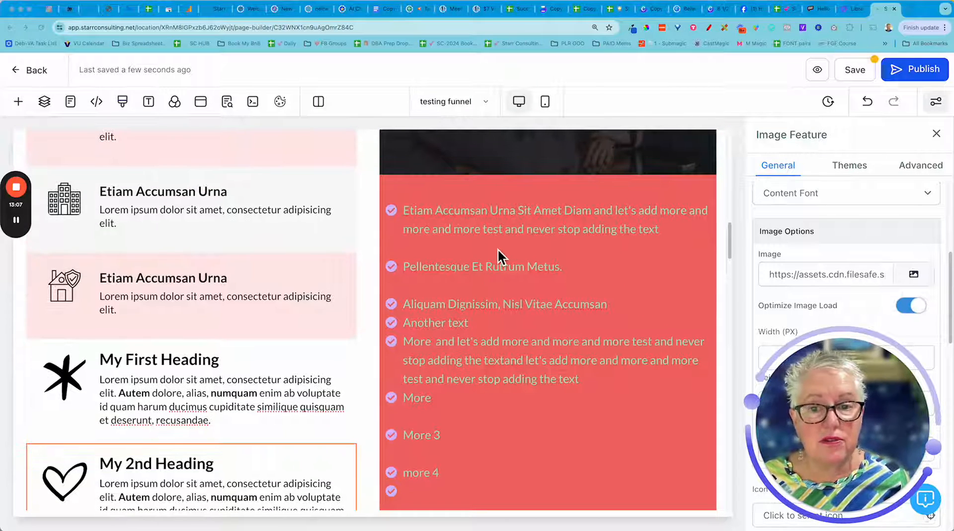
scroll(497, 249, up, 10)
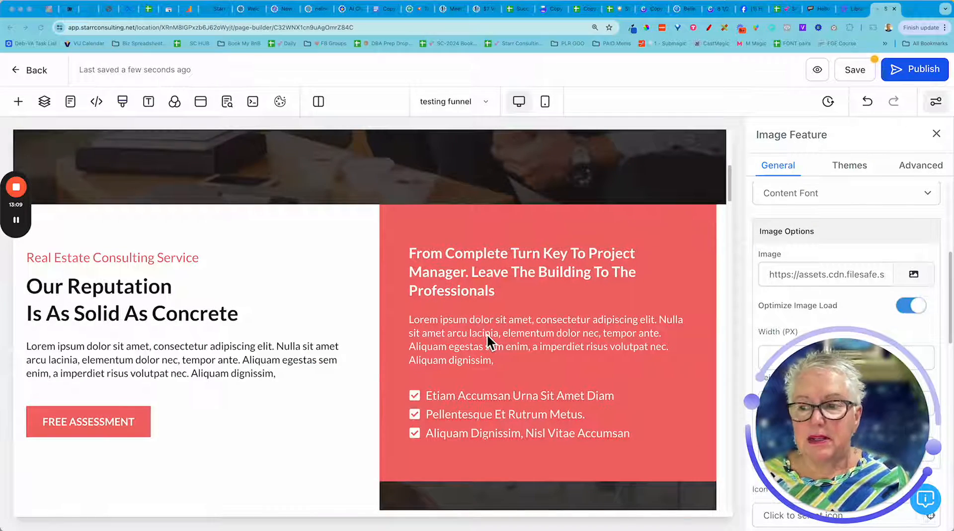
scroll(488, 336, down, 7)
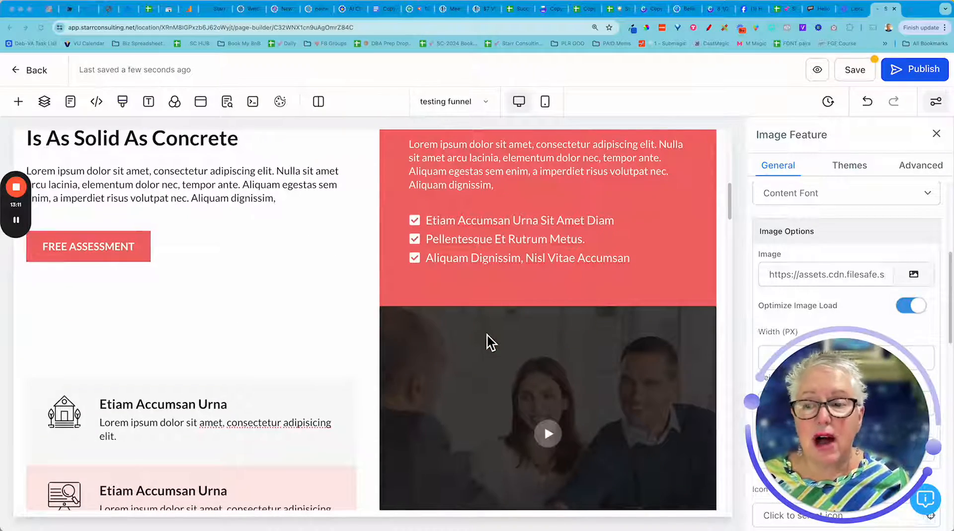
scroll(487, 335, down, 10)
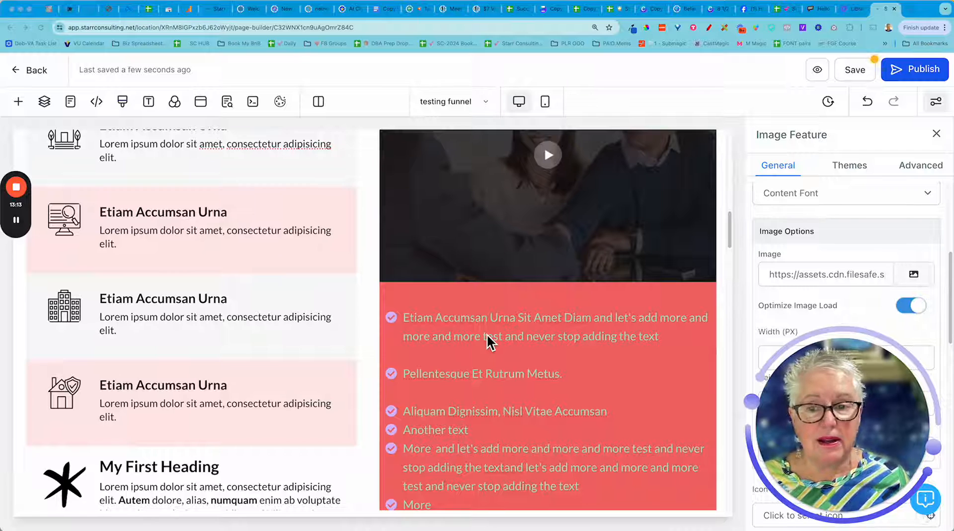
scroll(488, 336, down, 5)
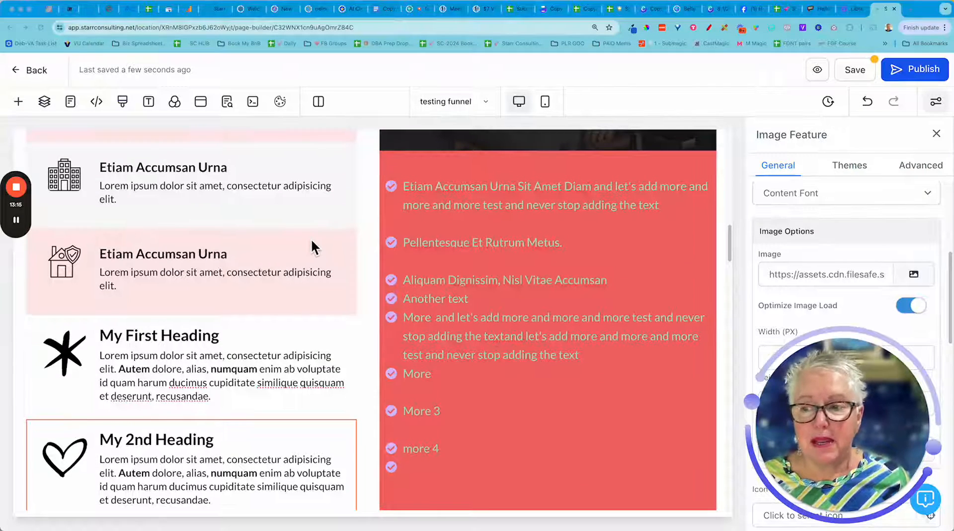
scroll(278, 261, down, 2)
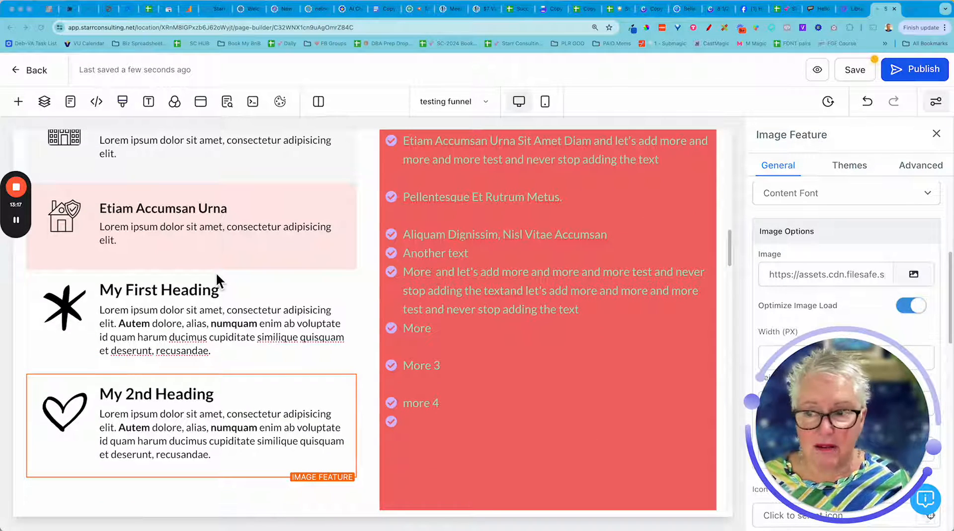
scroll(217, 275, down, 2)
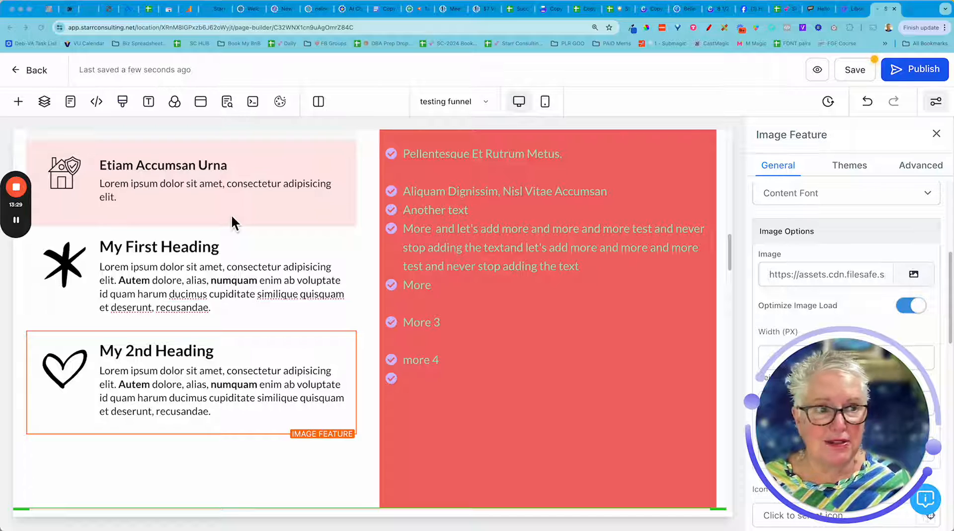
mouse_move(18, 192)
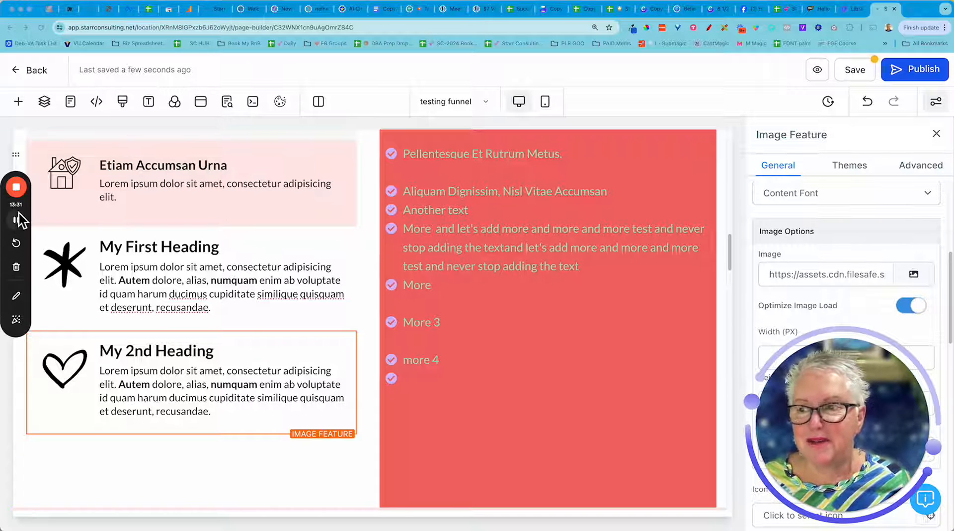